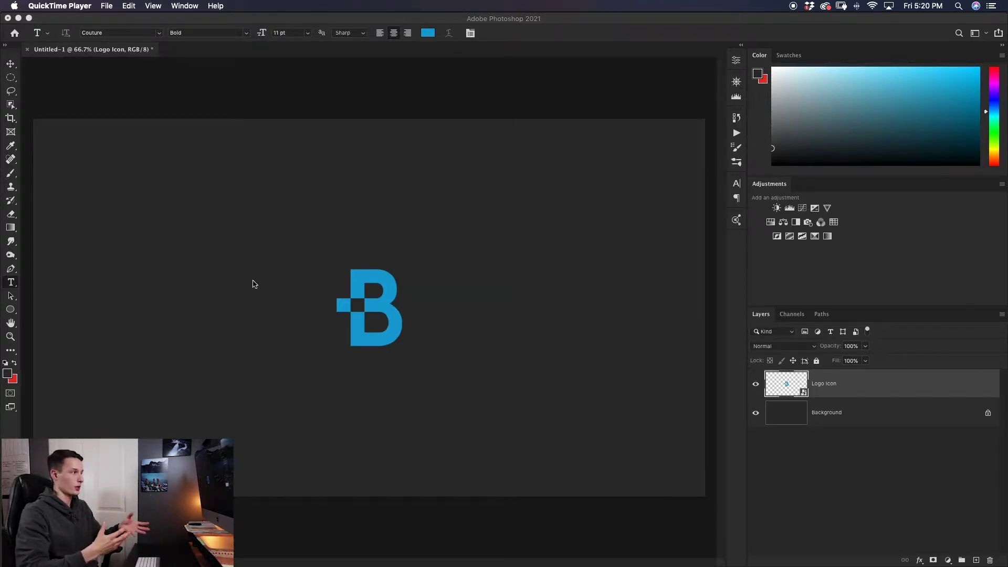
Step: Draw an ellipse shape around the logo as a circle about 607 px wide, with no fill and a solid white 35 px stroke
right_click(10, 309)
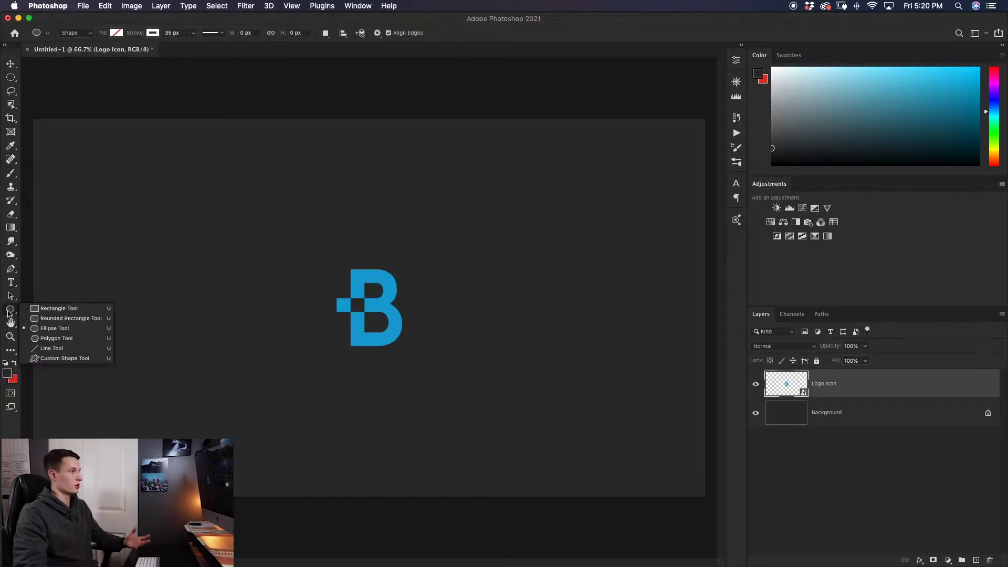
left_click(49, 330)
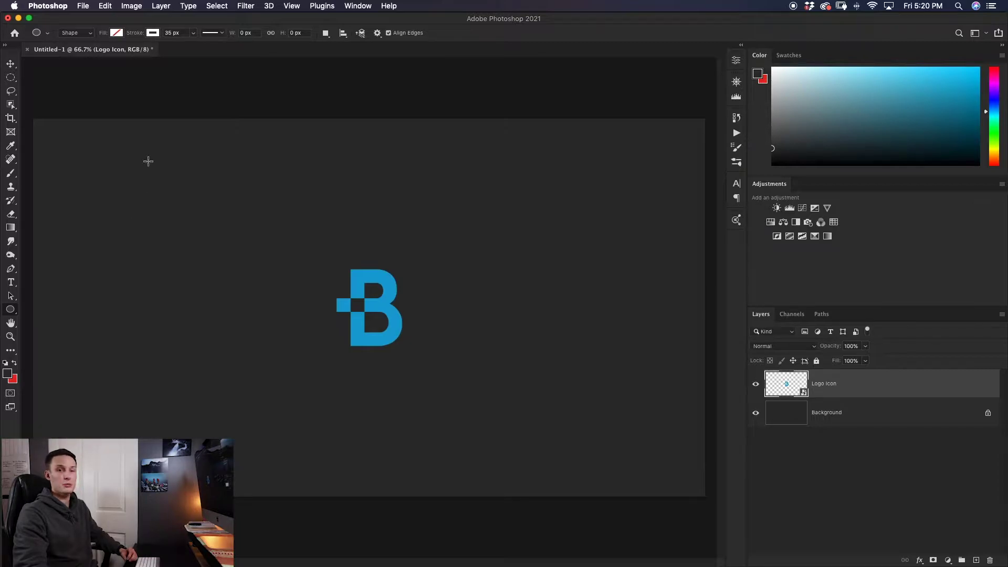
left_click(117, 33)
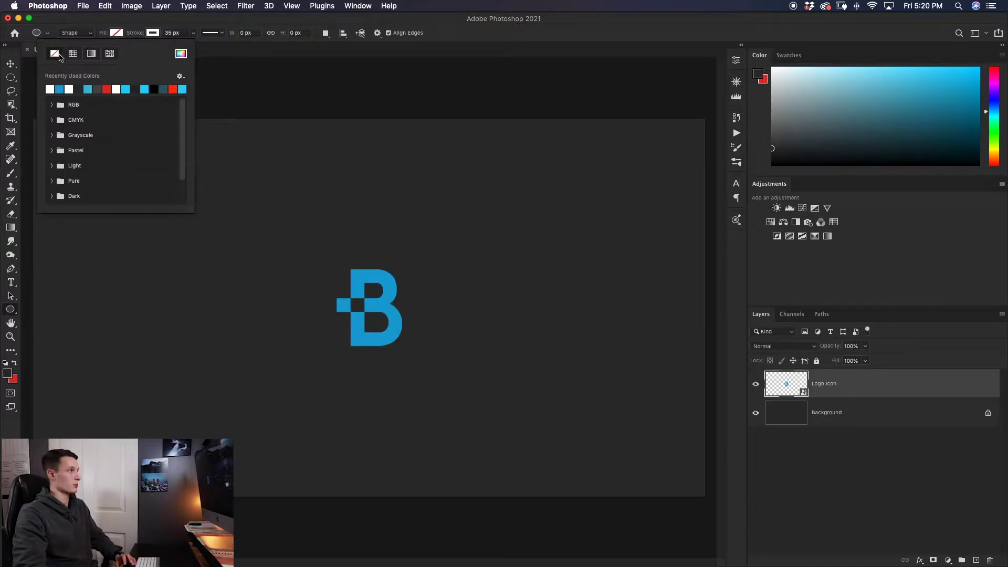
left_click(153, 33)
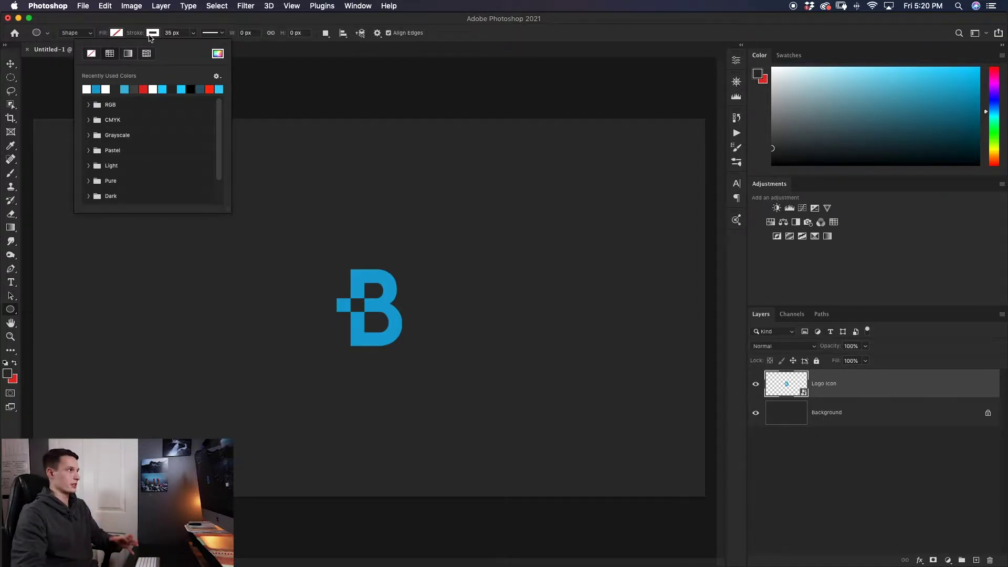
left_click(217, 33)
left_click(217, 33)
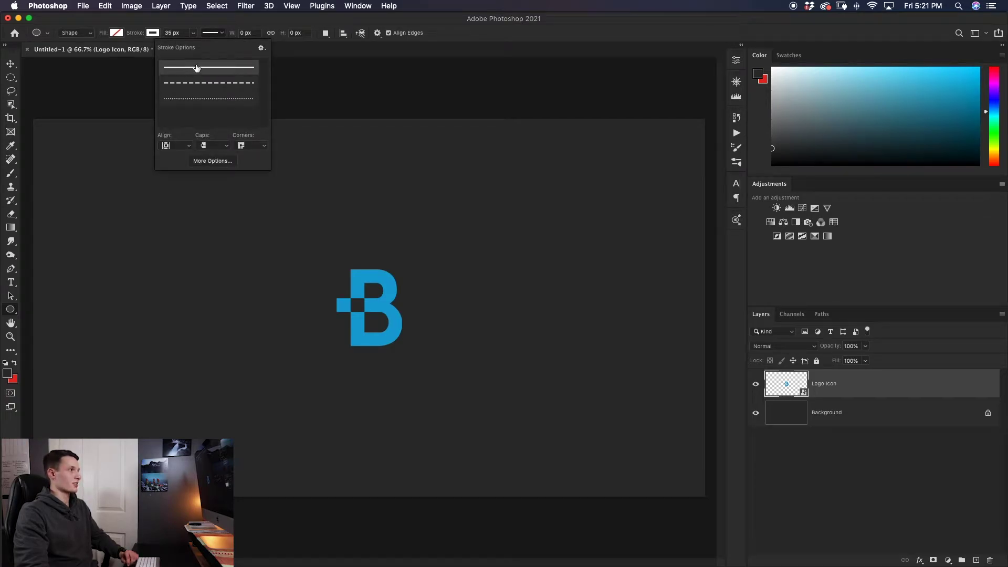
left_click(220, 33)
mouse_move(319, 244)
left_mouse_down()
mouse_move(405, 347)
mouse_move(463, 383)
mouse_move(499, 431)
mouse_move(467, 421)
mouse_move(464, 400)
mouse_move(480, 425)
left_mouse_up()
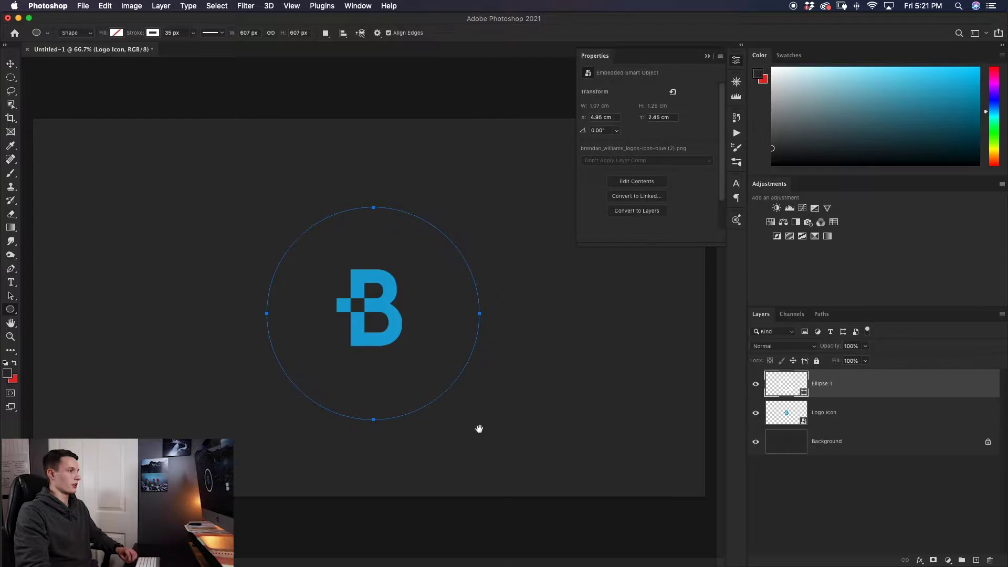
Step: Centre the circle horizontally and vertically on the canvas, leaving no selection active
key("v")
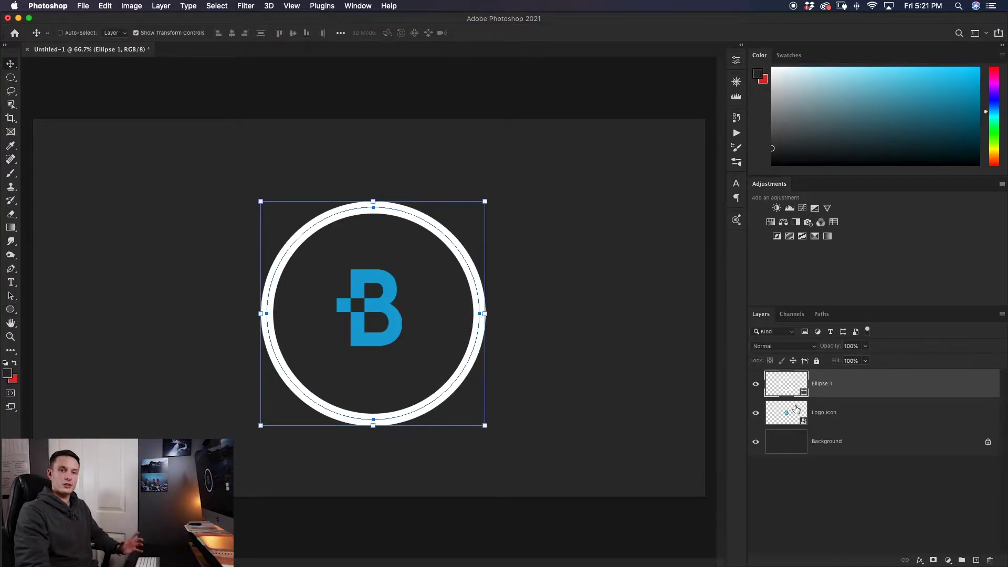
key("super+a")
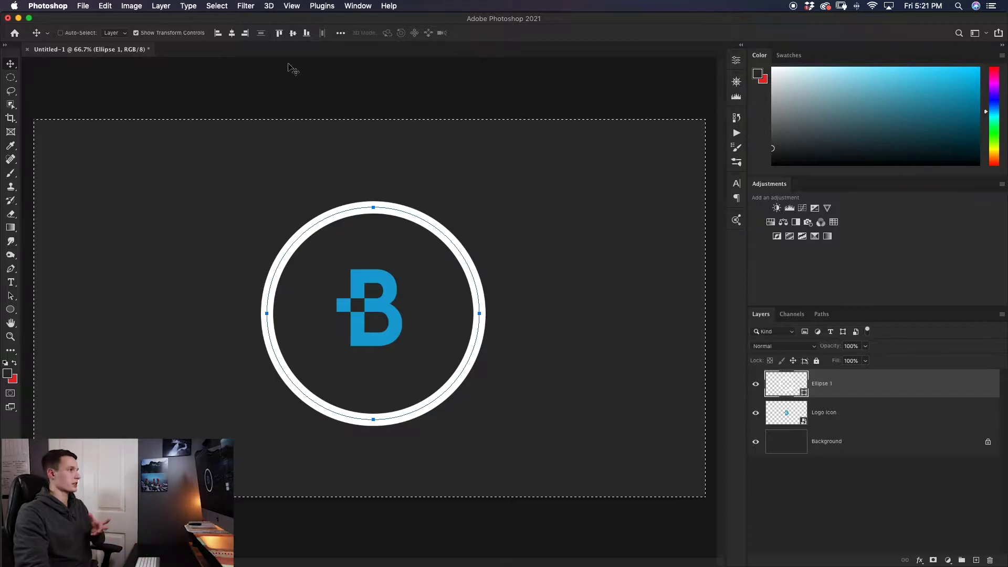
left_click(232, 33)
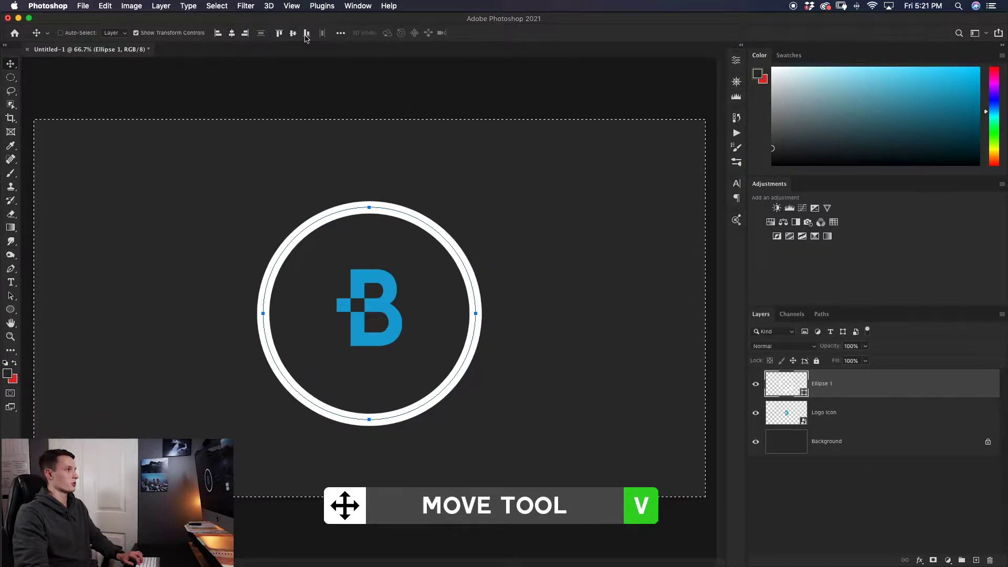
left_click(294, 35)
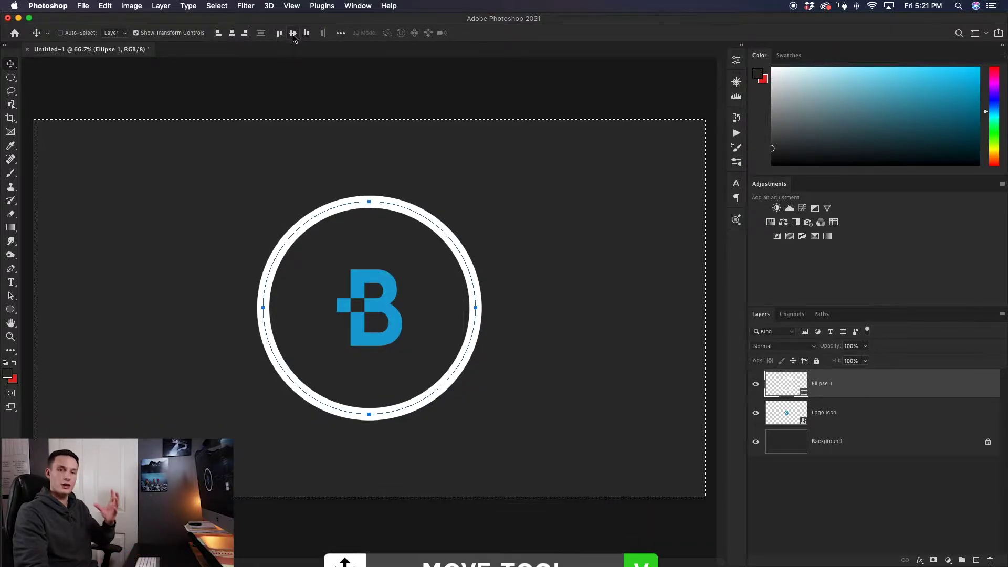
key("super+d")
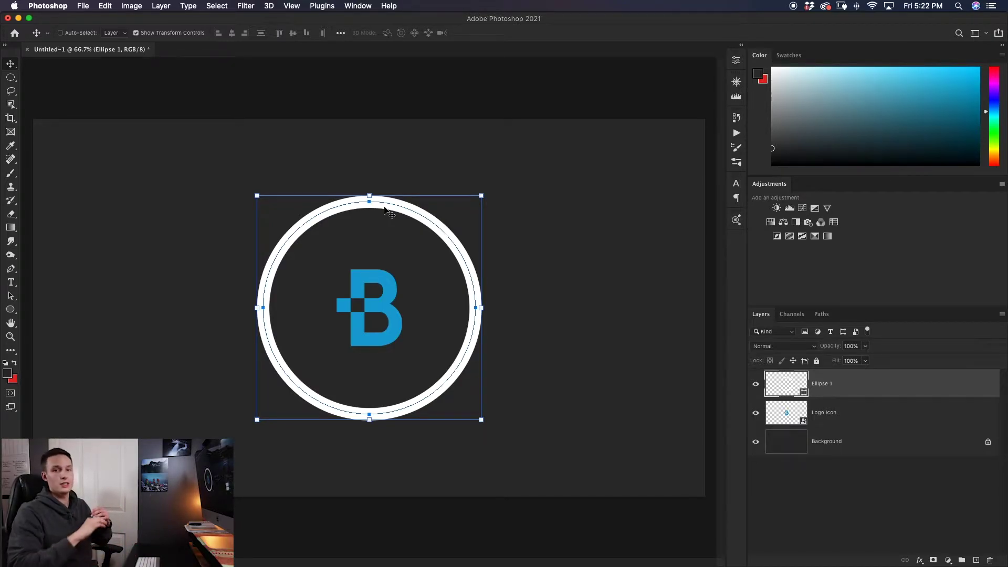
Step: Add the text "PHOTOSHOP TUTORIALS" along the outside of the circle's path
left_click(11, 283)
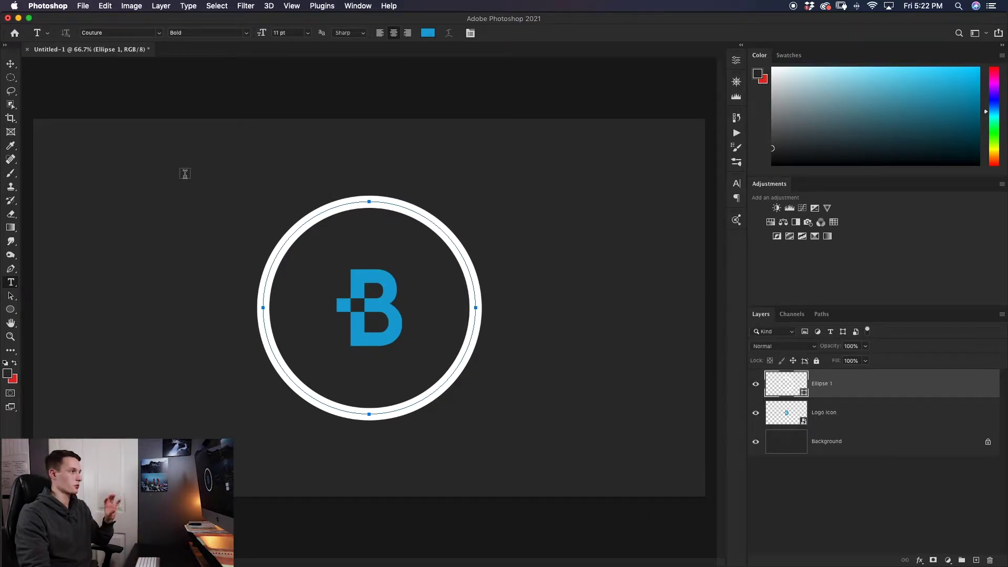
left_click(313, 217)
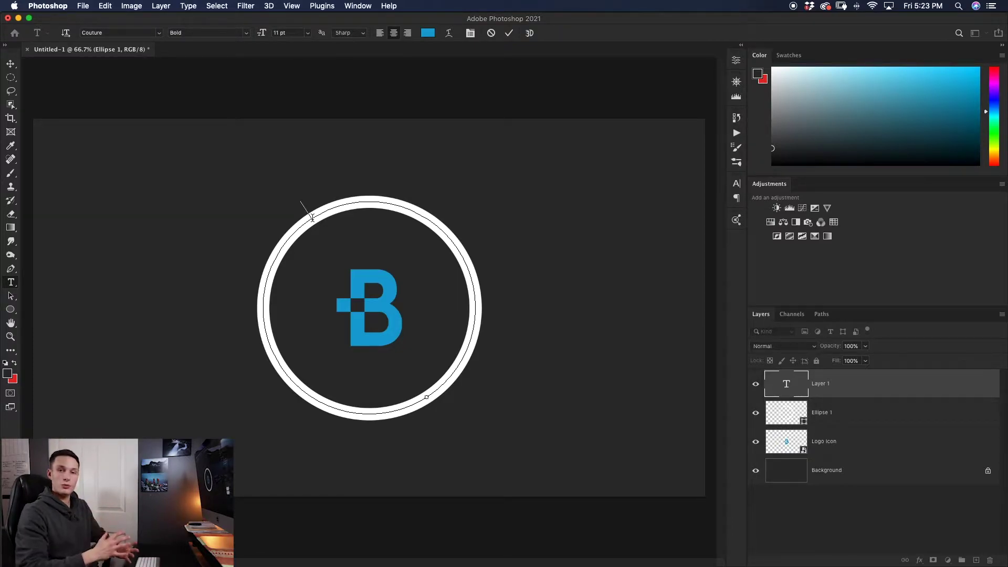
type("PHOTO")
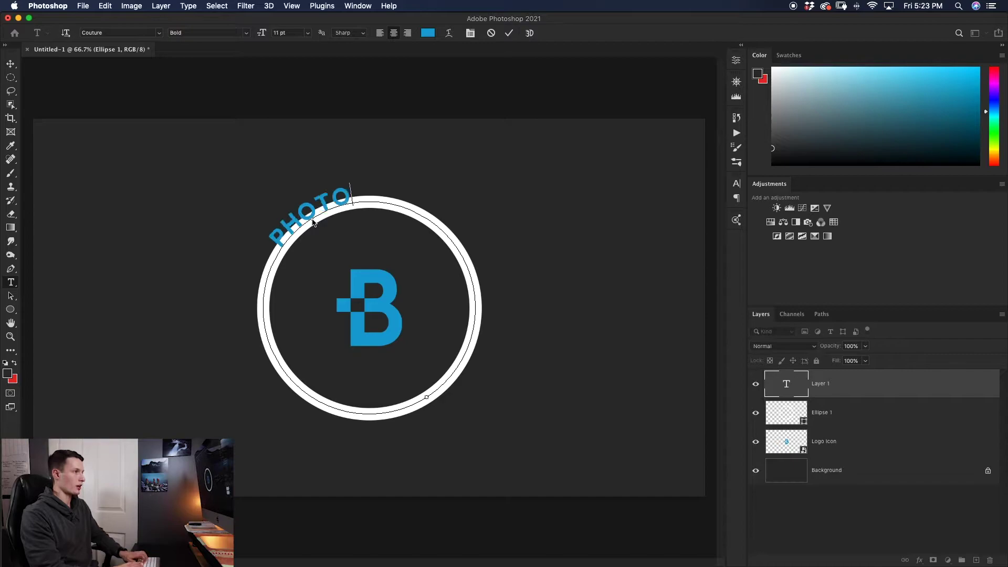
type("SHOP TUTORIALS")
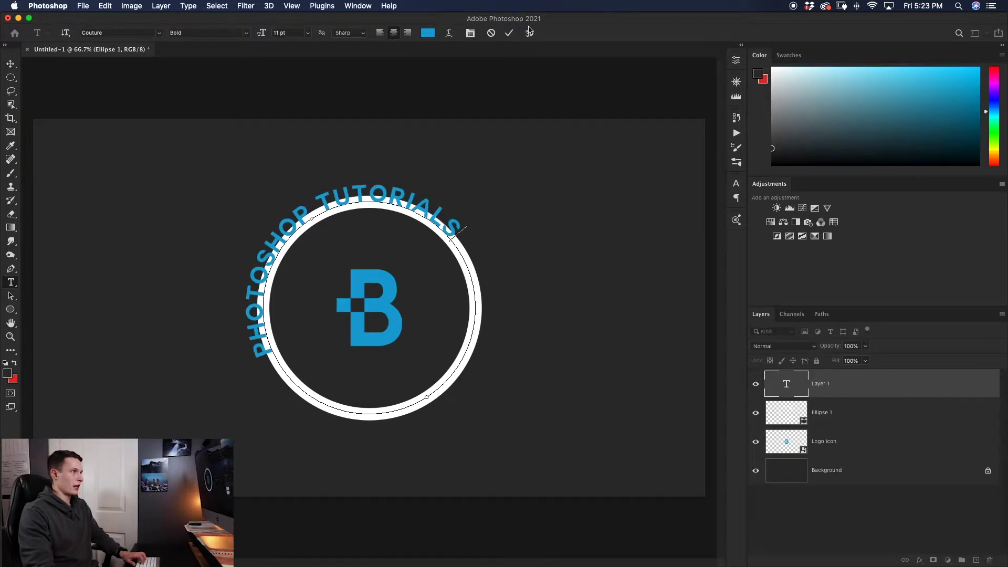
left_click(509, 33)
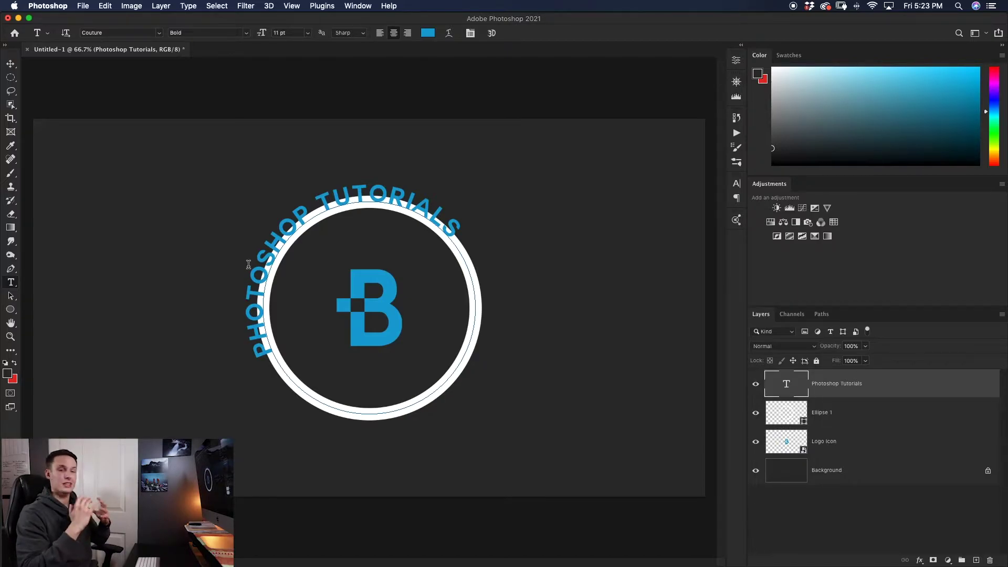
Step: Set the alignment of the circular text to left and commit the edit
left_click(260, 305)
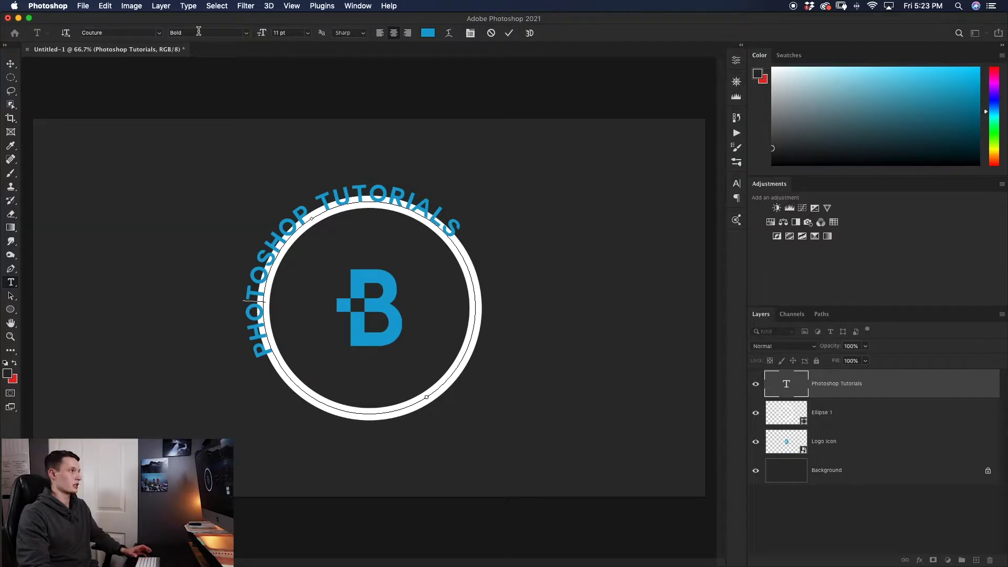
left_click(737, 181)
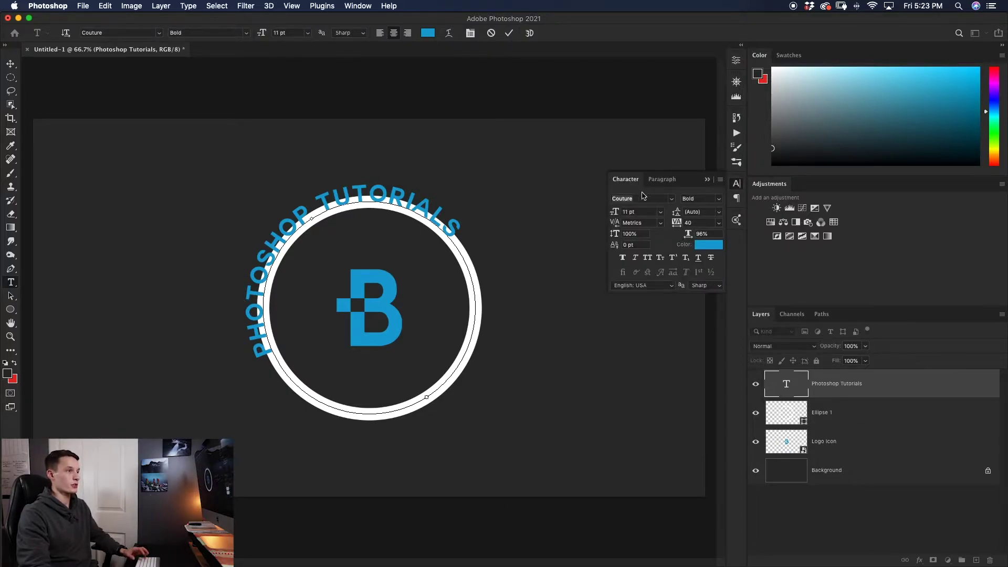
left_click(737, 183)
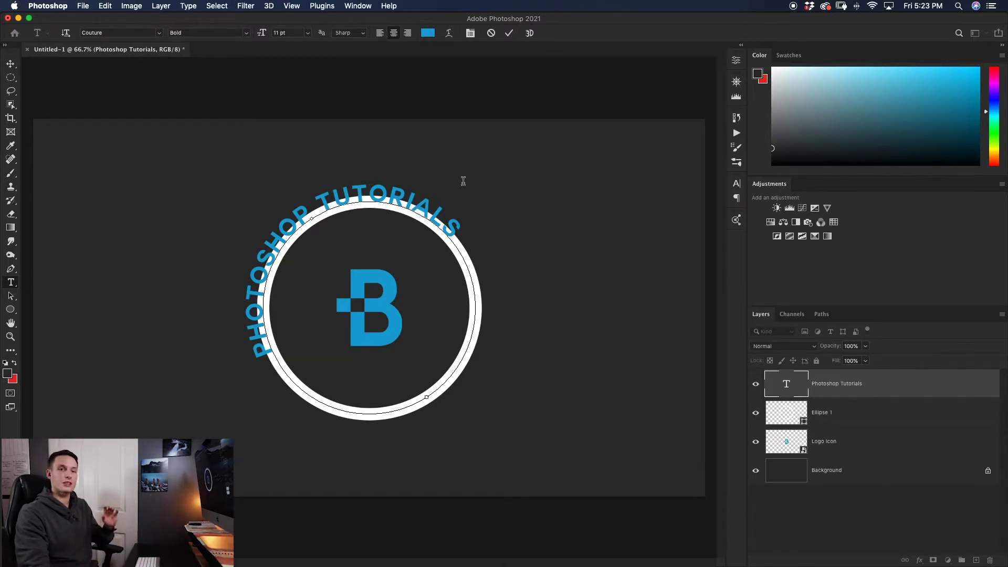
left_click(381, 36)
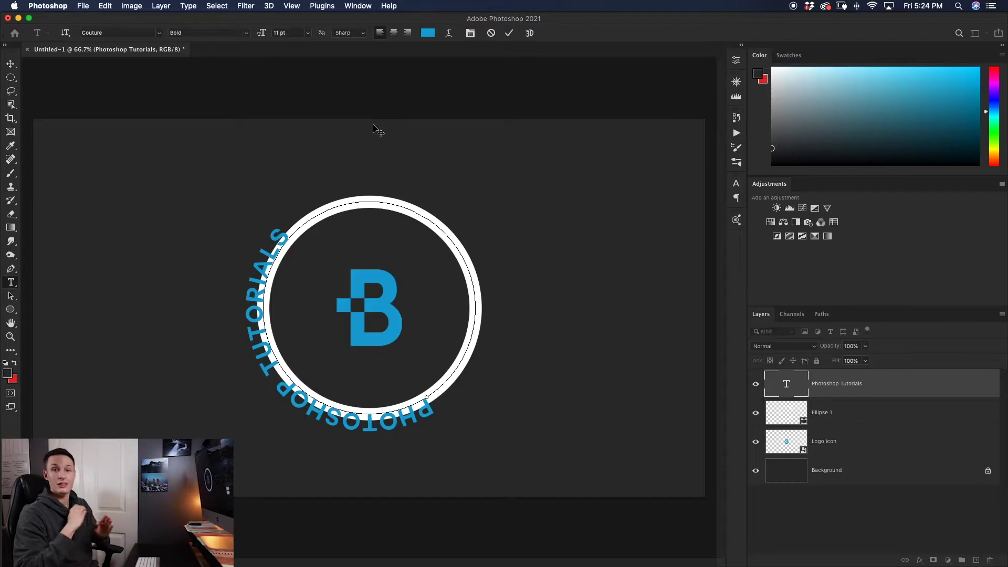
key("super+Return")
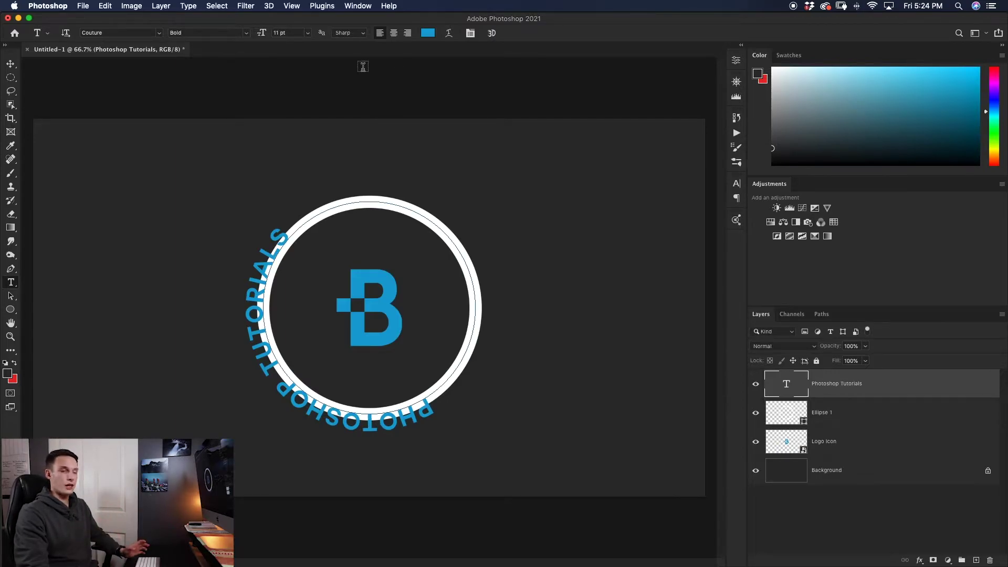
Step: Create a guide layout with 2 columns and 2 rows dividing the canvas through its centre
left_click(298, 7)
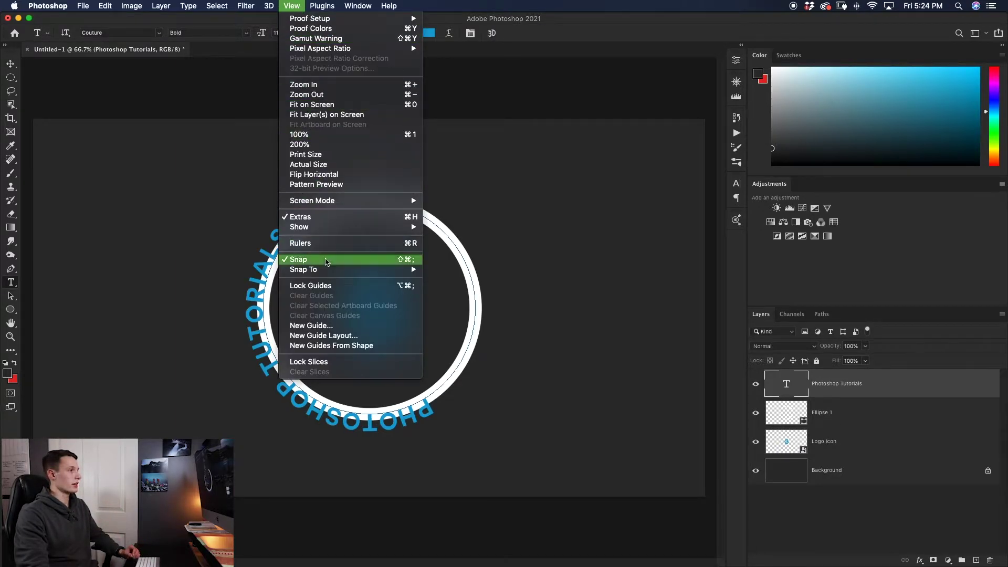
left_click(346, 339)
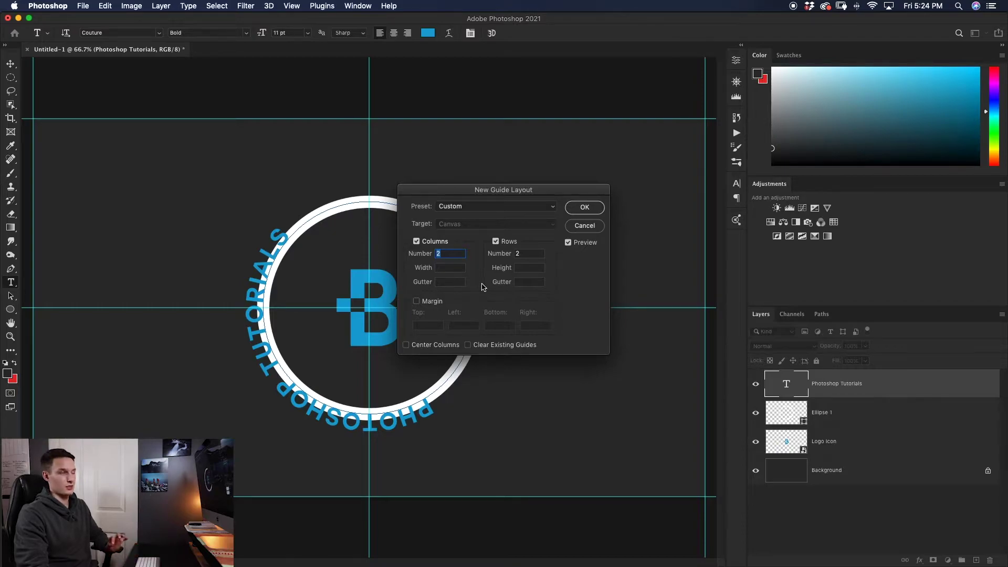
left_click(597, 207)
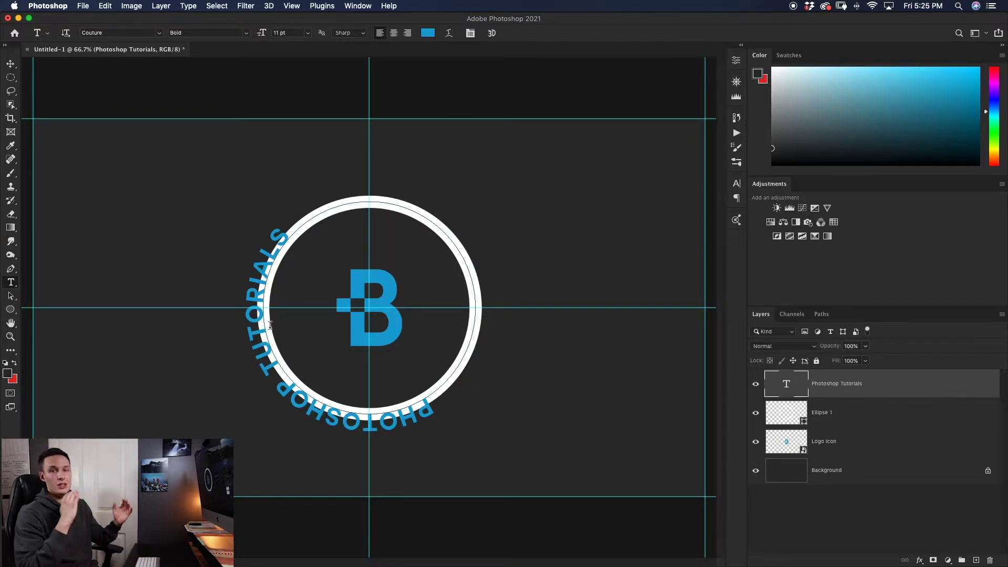
left_click(420, 415)
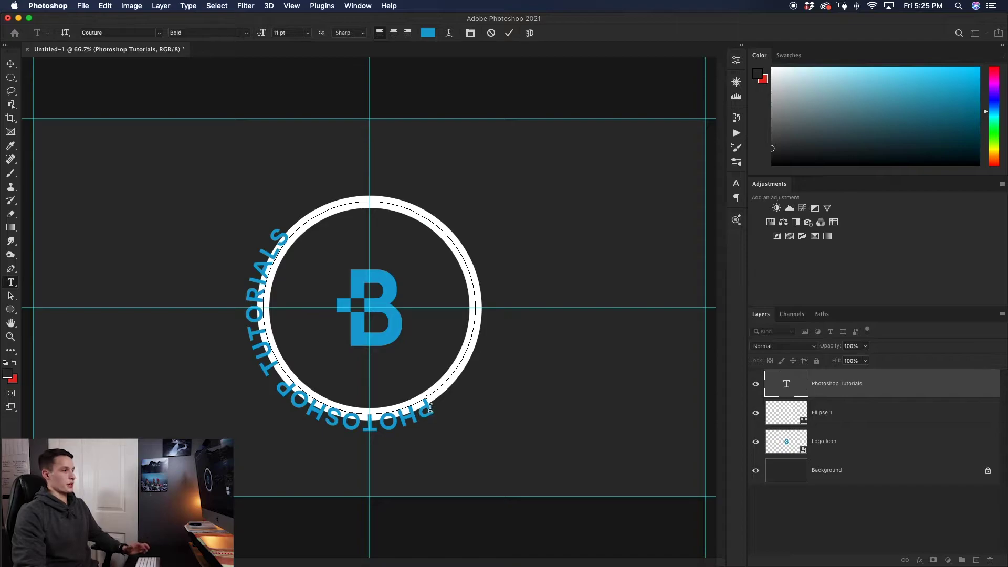
left_click_drag(409, 417, 287, 390)
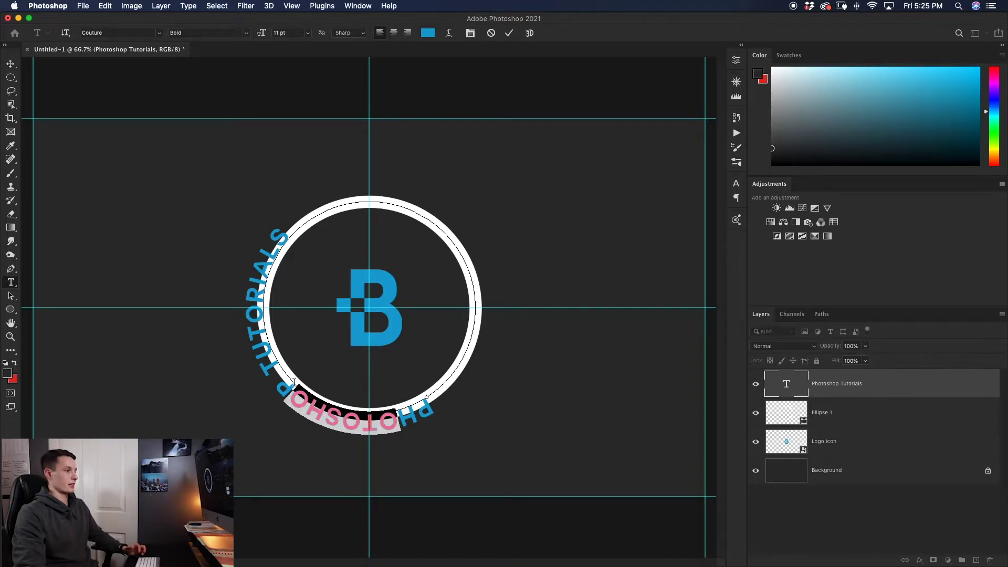
left_click(418, 405)
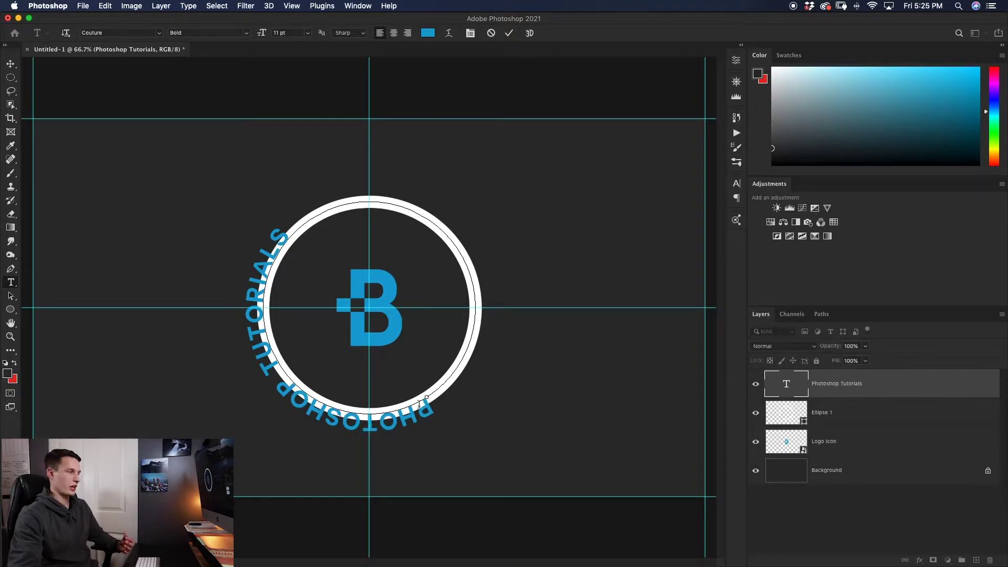
left_click(509, 32)
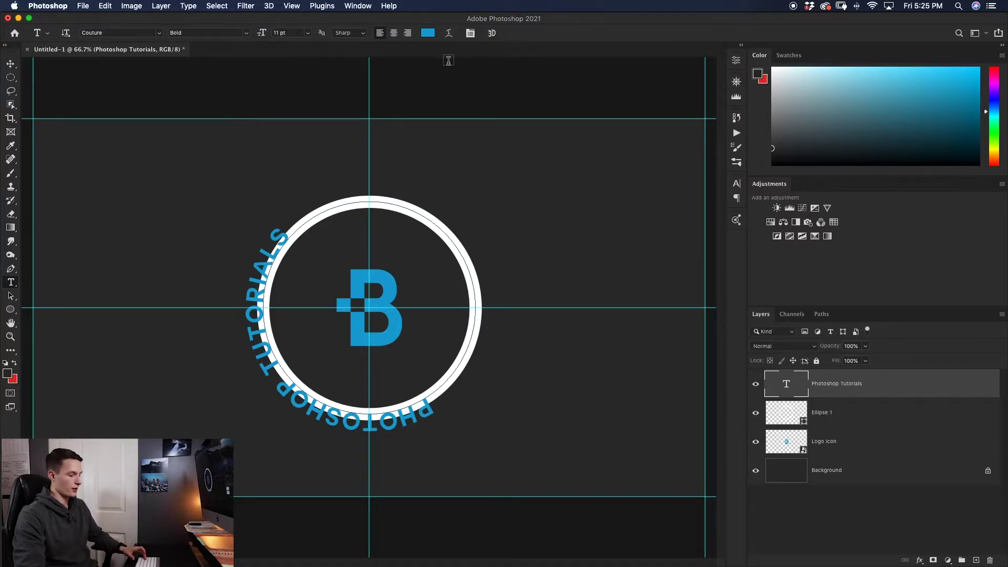
Step: Use Path Selection to set the text's start and end points where the horizontal centre guide crosses the circle, so it reads over the upper half
left_click(10, 297)
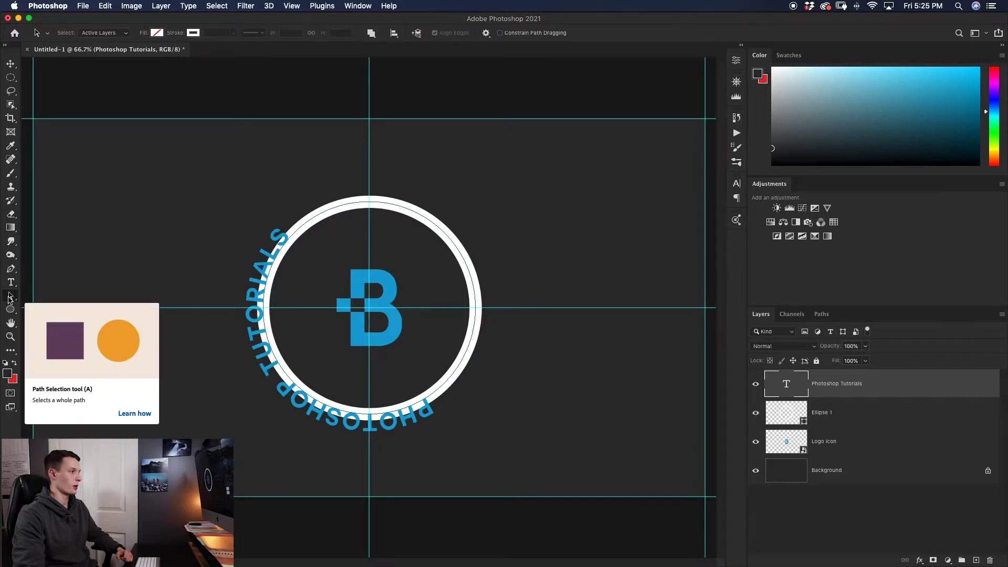
left_click_drag(334, 407, 290, 379)
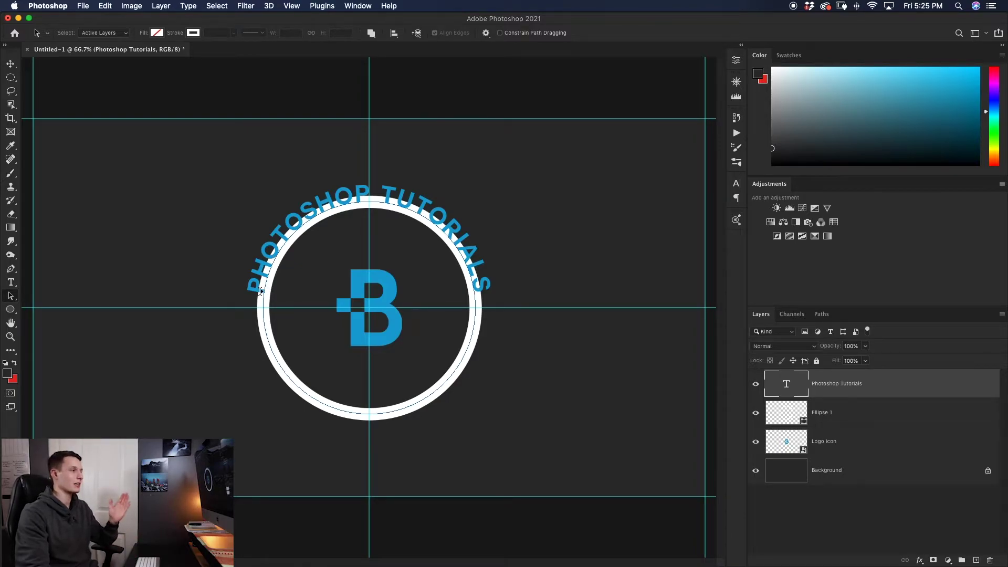
left_click_drag(261, 291, 273, 386)
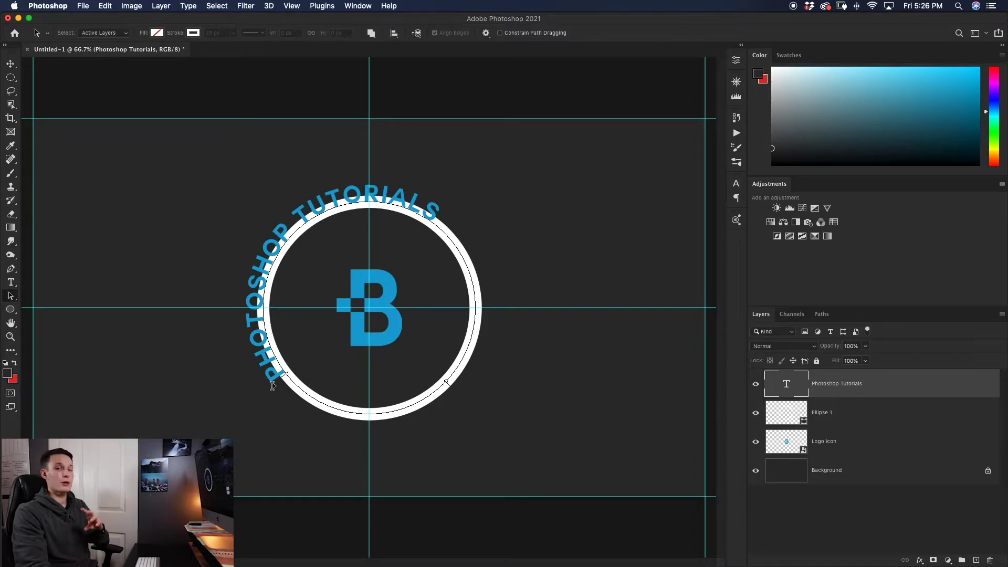
left_click_drag(273, 386, 250, 304)
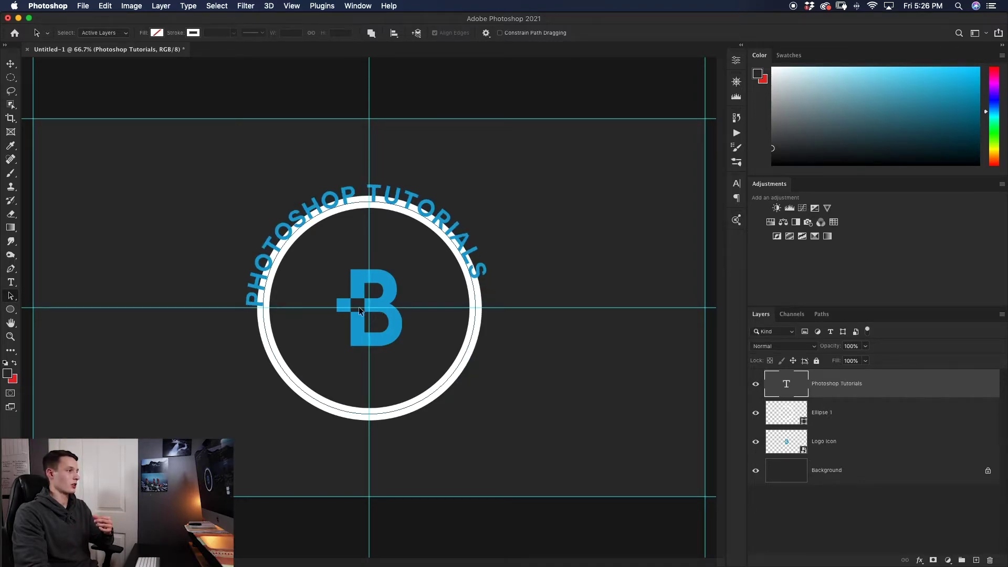
left_click(424, 397)
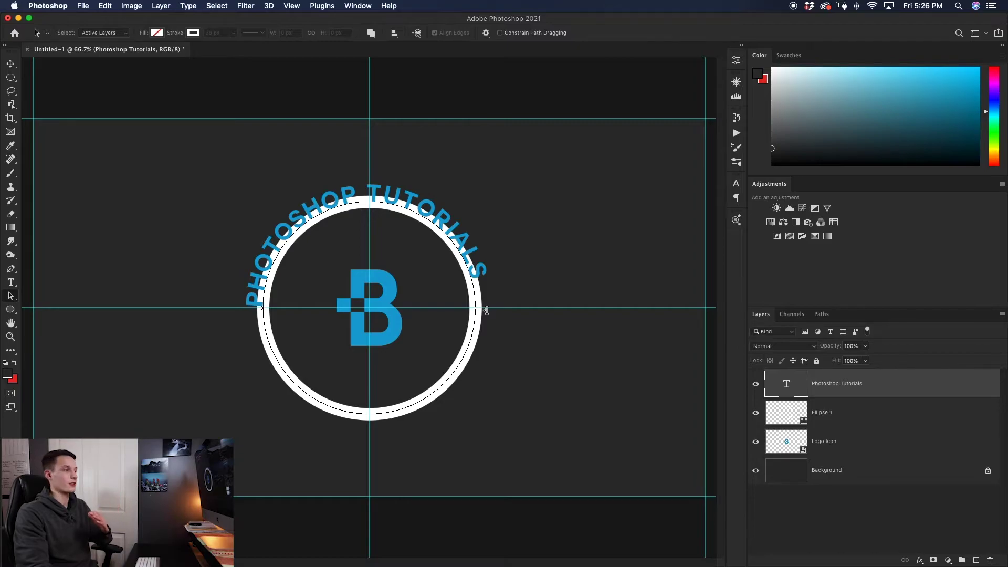
left_click(252, 409)
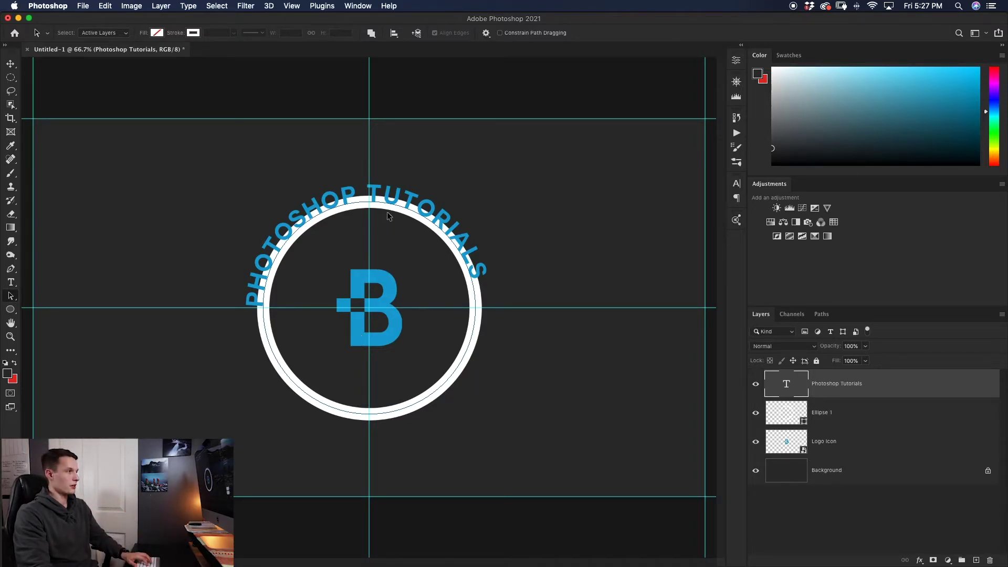
Step: Centre-align the circular text between its start and end points, commit the edit, and clear all guides
key("t")
left_click(389, 193)
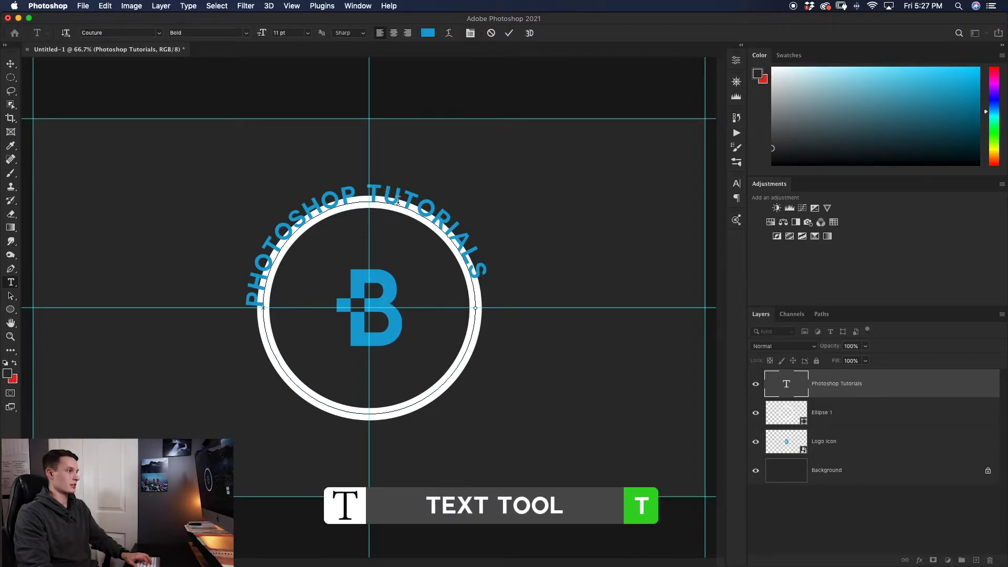
left_click(395, 33)
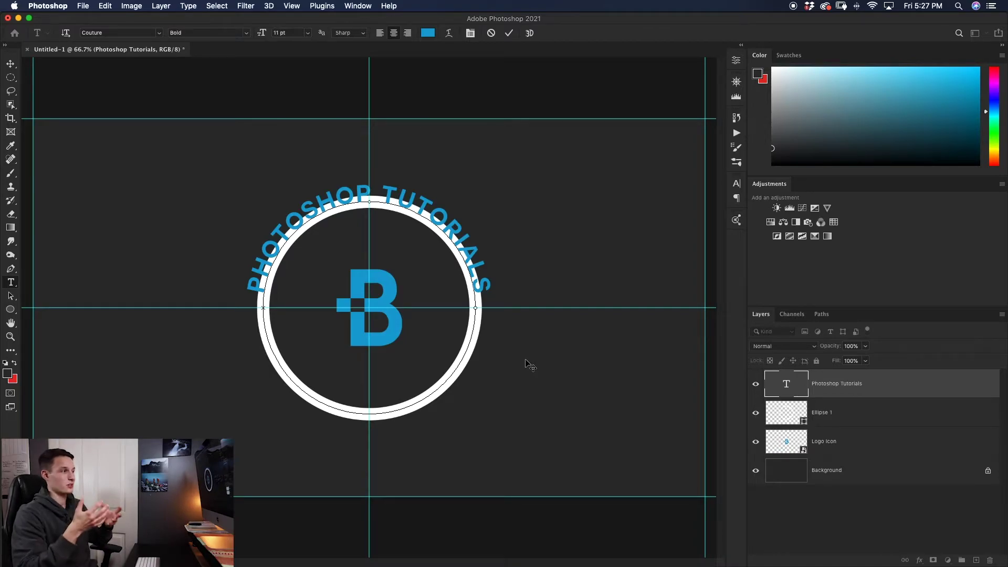
left_click(511, 157)
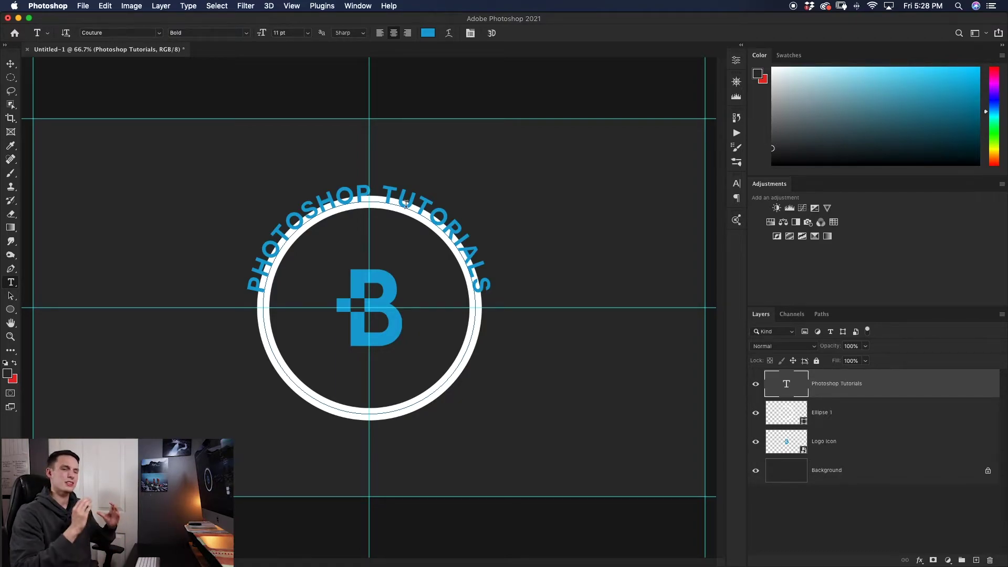
left_click(296, 7)
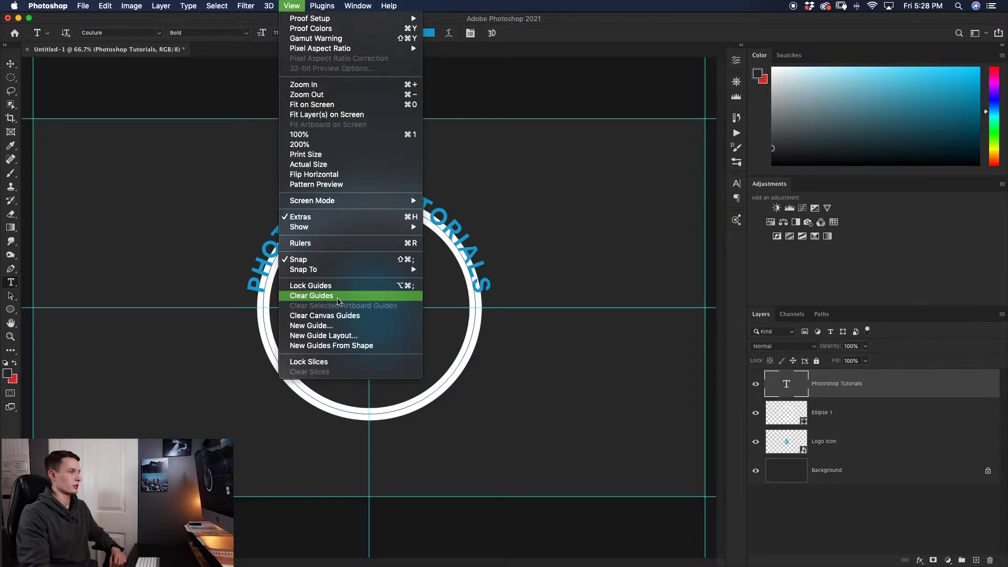
left_click(337, 296)
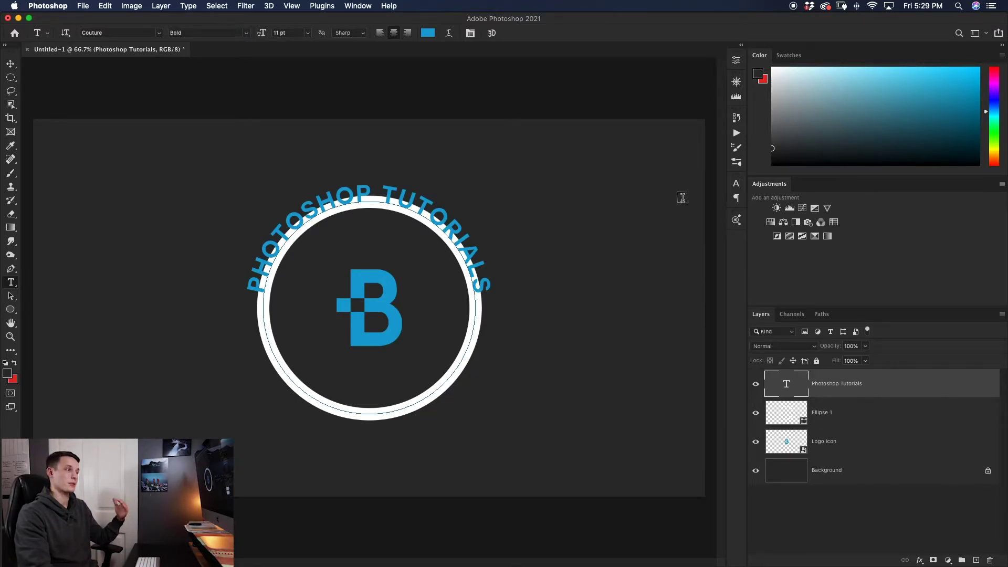
Step: Raise the circular text off the ring by setting its baseline shift to 3 pt
left_click(736, 184)
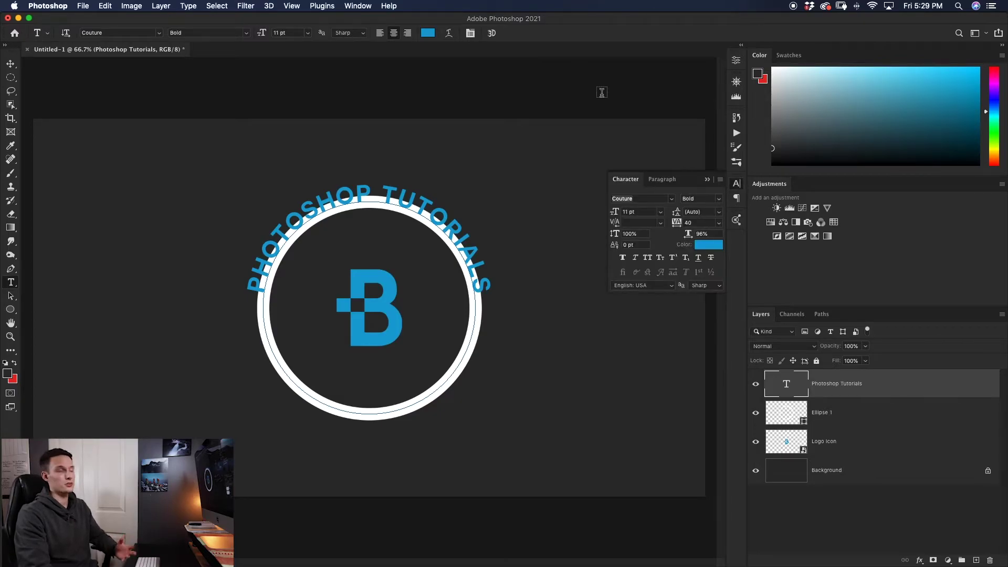
left_click(361, 8)
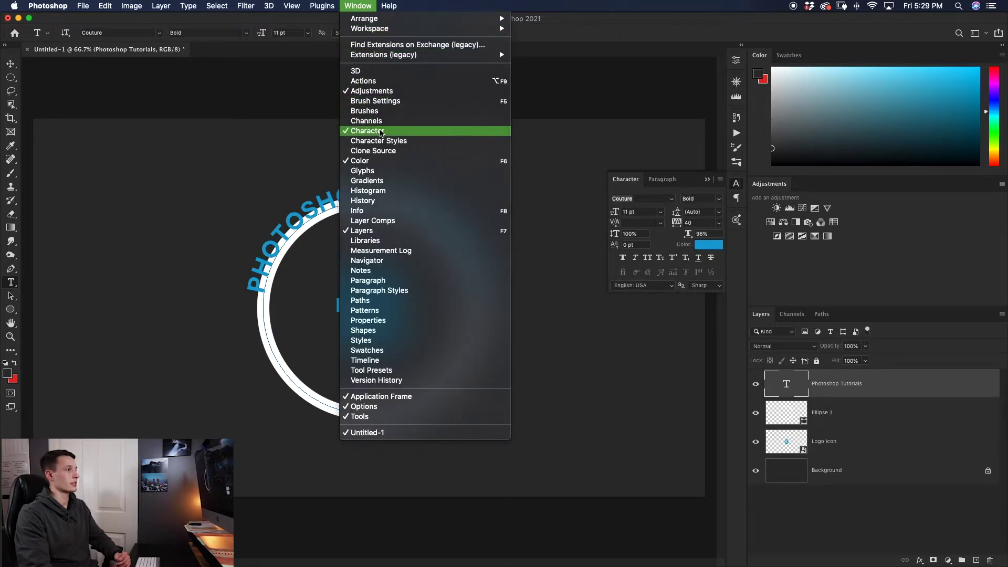
left_click(614, 252)
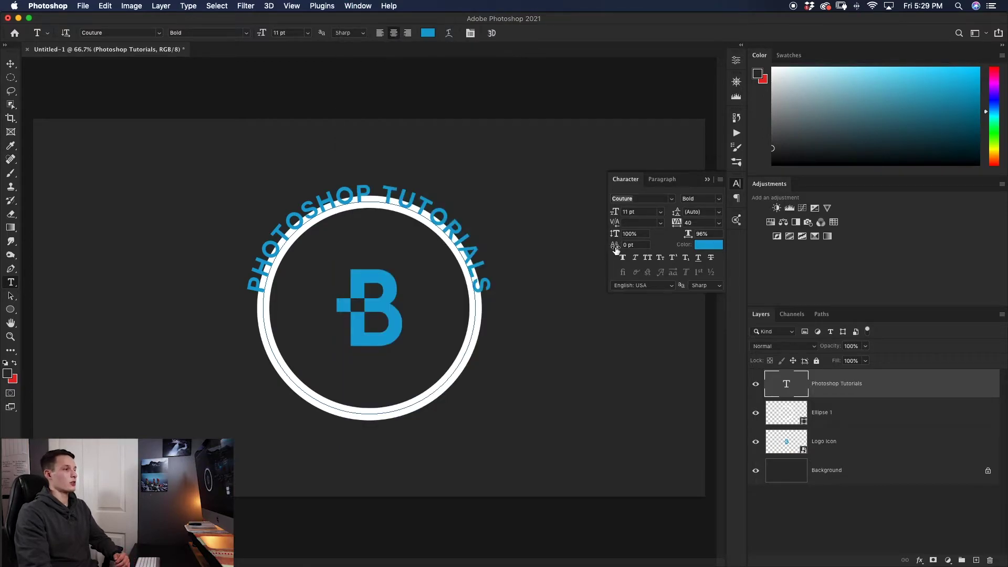
left_click_drag(614, 250, 616, 250)
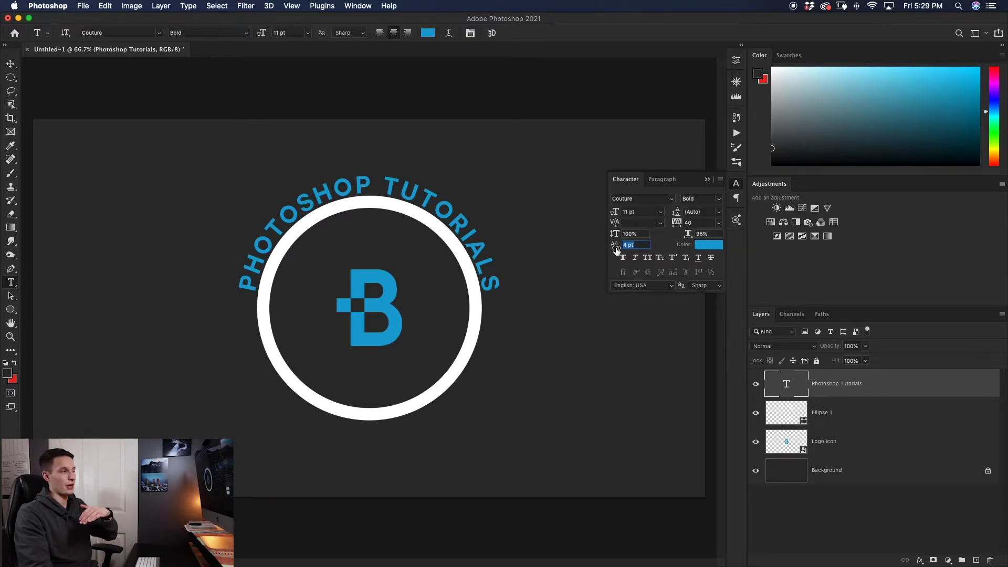
left_click_drag(616, 251, 617, 250)
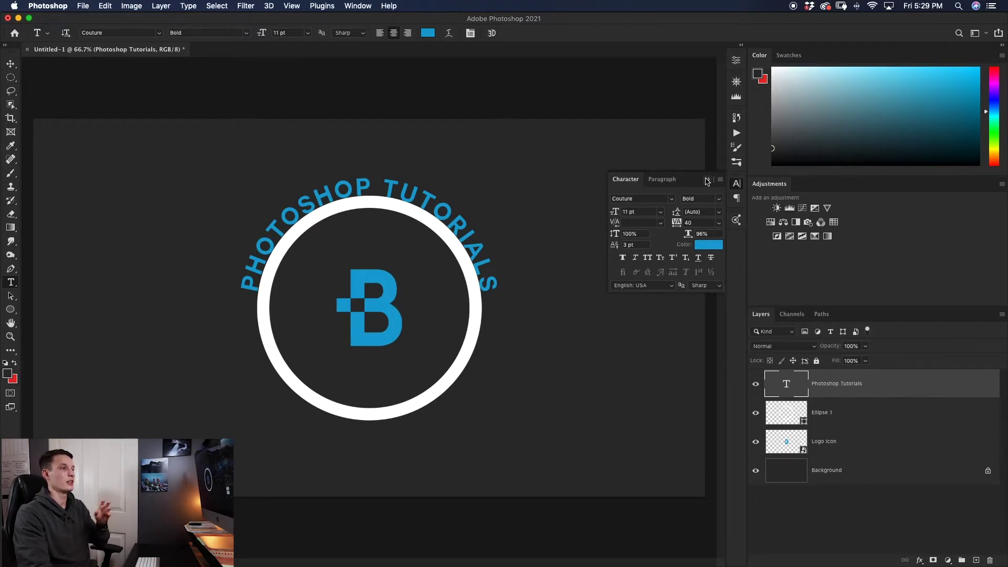
left_click(707, 180)
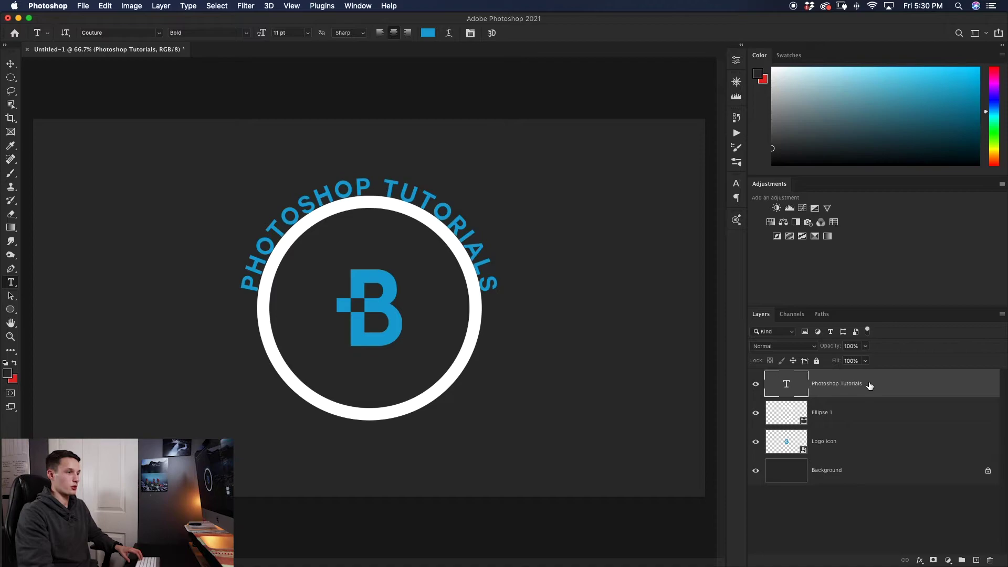
Step: Duplicate the "Photoshop Tutorials" text layer and use Path Selection to flip the copy inside the circle, centred along its lower half
key("super+j")
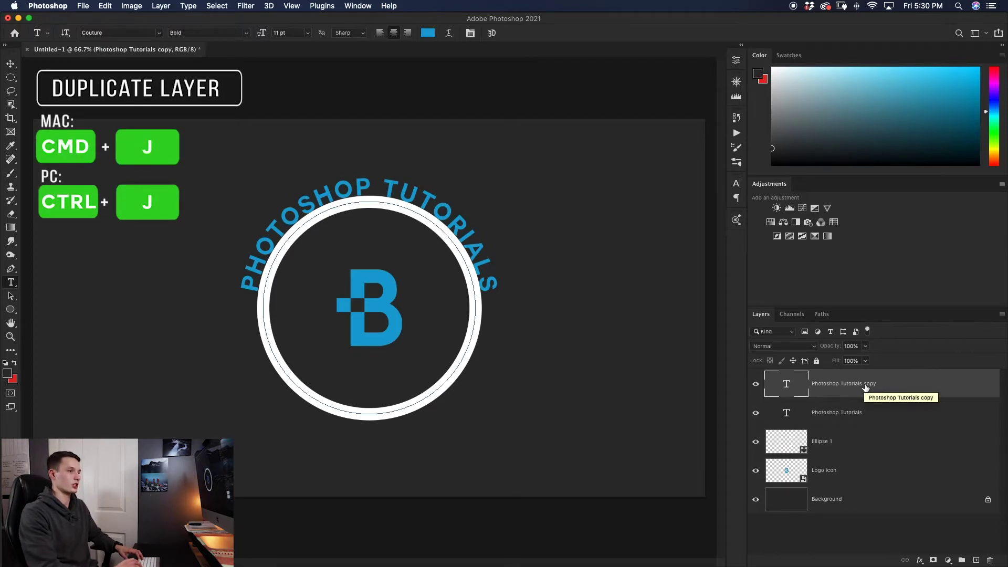
left_click(11, 297)
left_click(364, 197)
left_click_drag(366, 233, 366, 234)
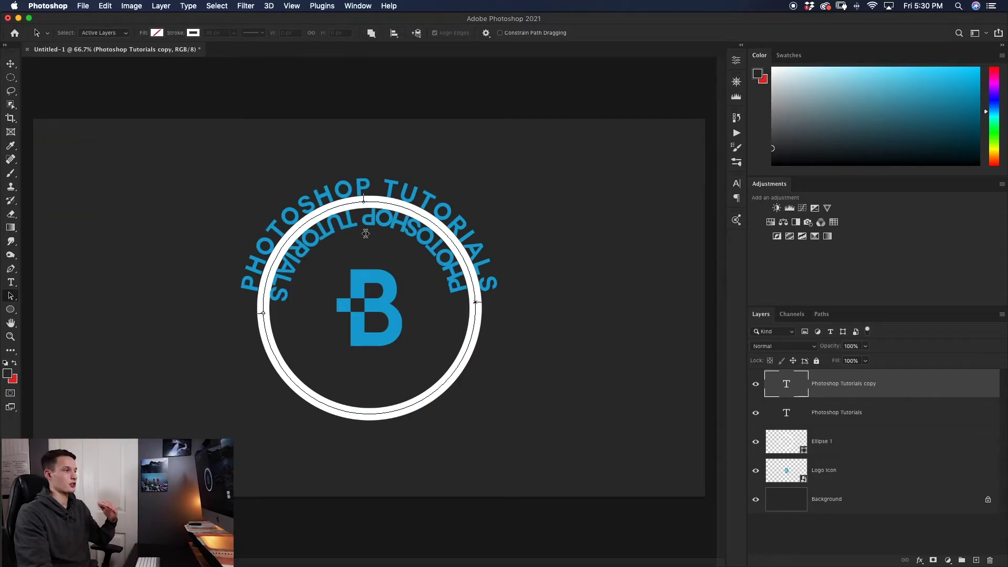
mouse_move(366, 234)
left_mouse_down()
mouse_move(329, 245)
mouse_move(299, 290)
mouse_move(320, 366)
mouse_move(368, 377)
left_mouse_up()
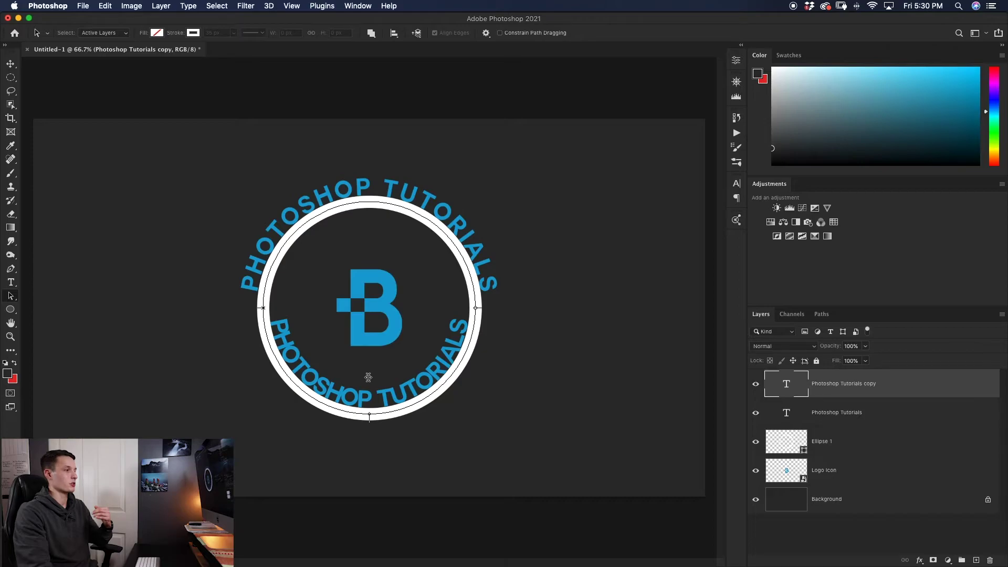
Step: Select all of the duplicated lower text and change its font to Bebas Neue
key("t")
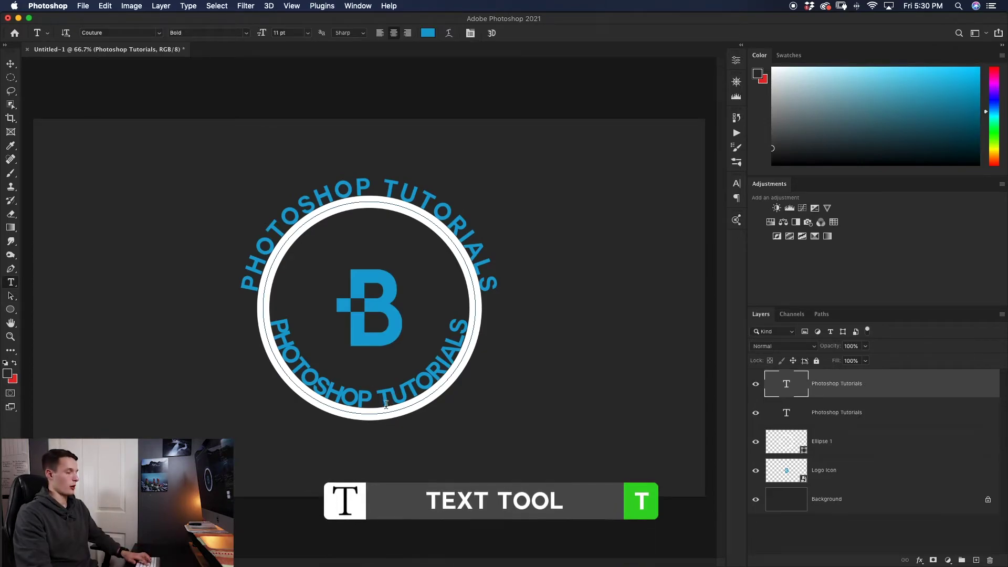
left_click(386, 404)
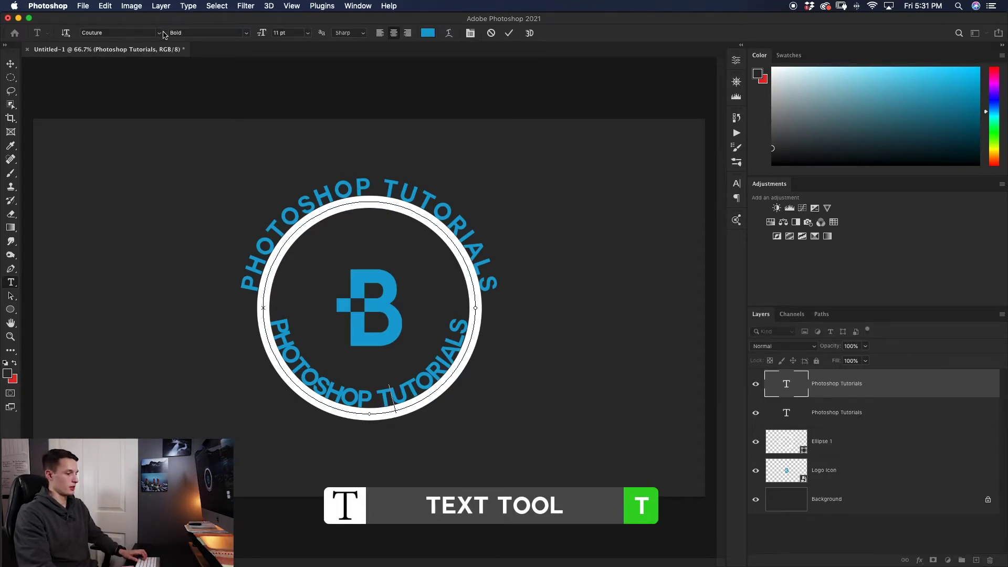
key("super+a")
left_click(159, 33)
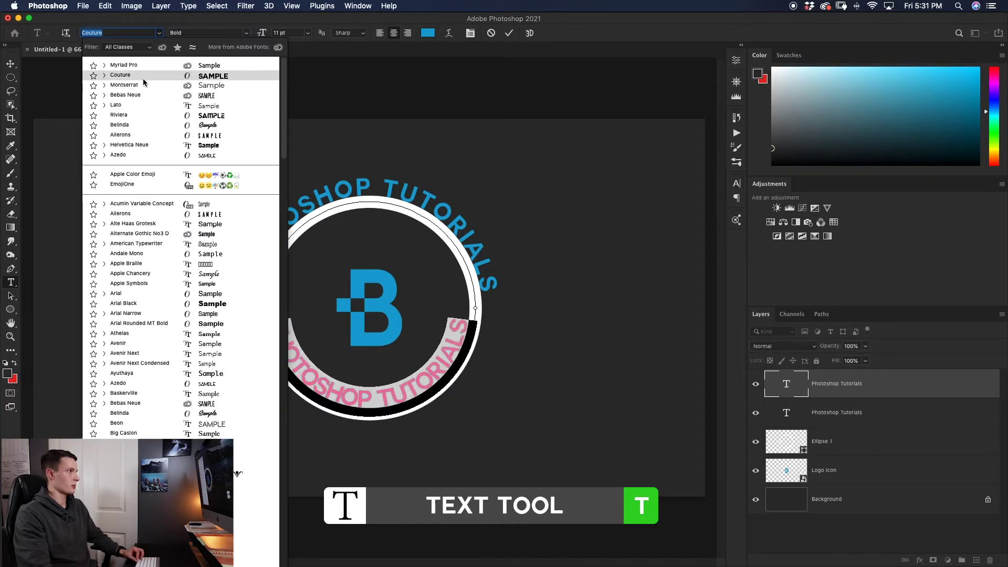
left_click(143, 96)
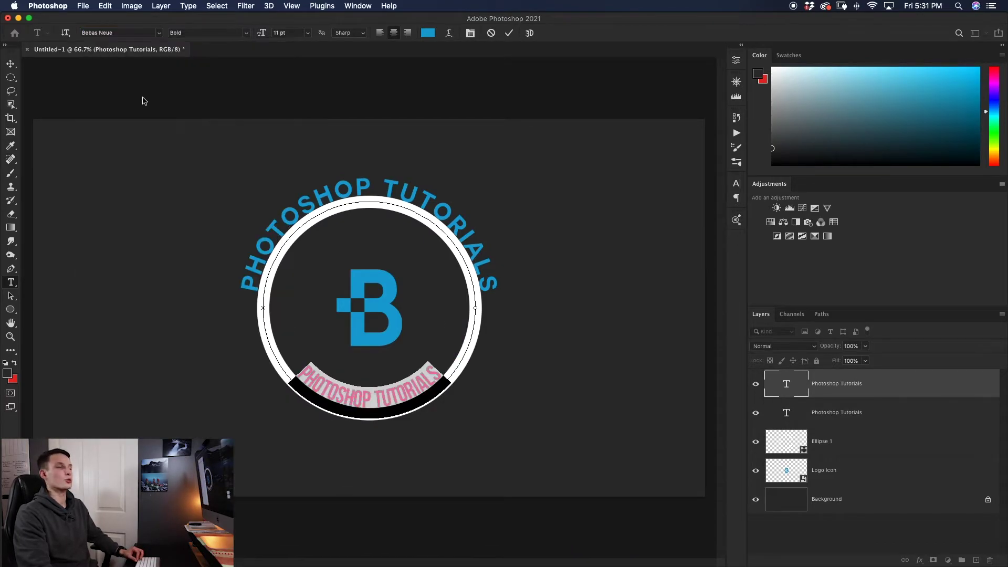
left_click(428, 33)
type("ffffff")
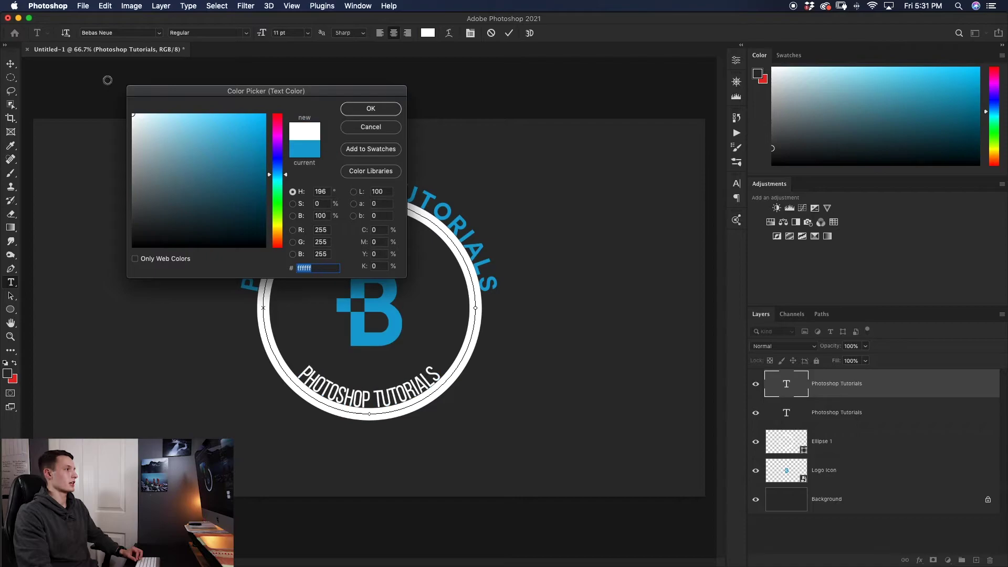
left_click(372, 107)
type("W.")
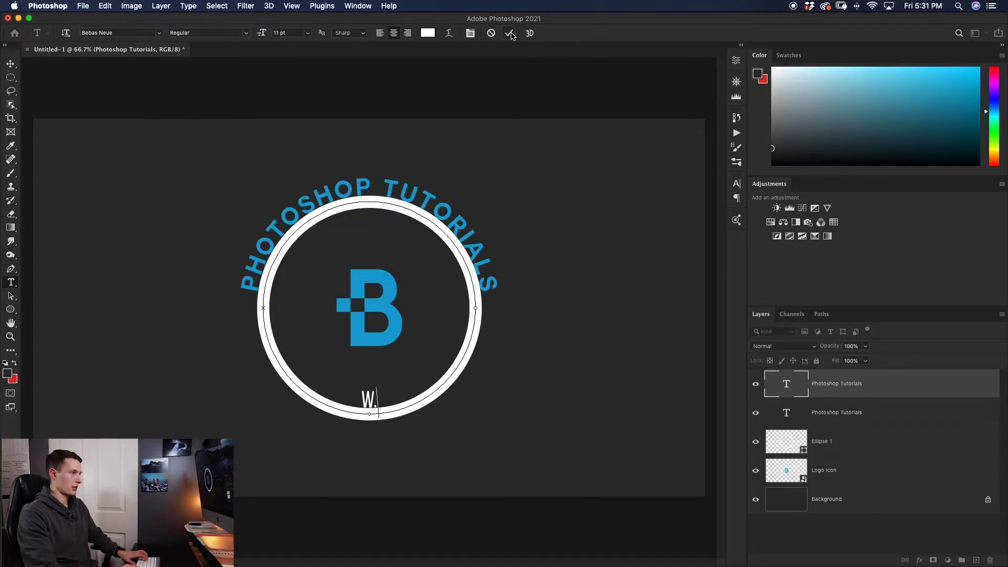
Step: Set the website text's tracking to 120, font size to 8 pt and baseline shift to 4 pt
left_click(736, 184)
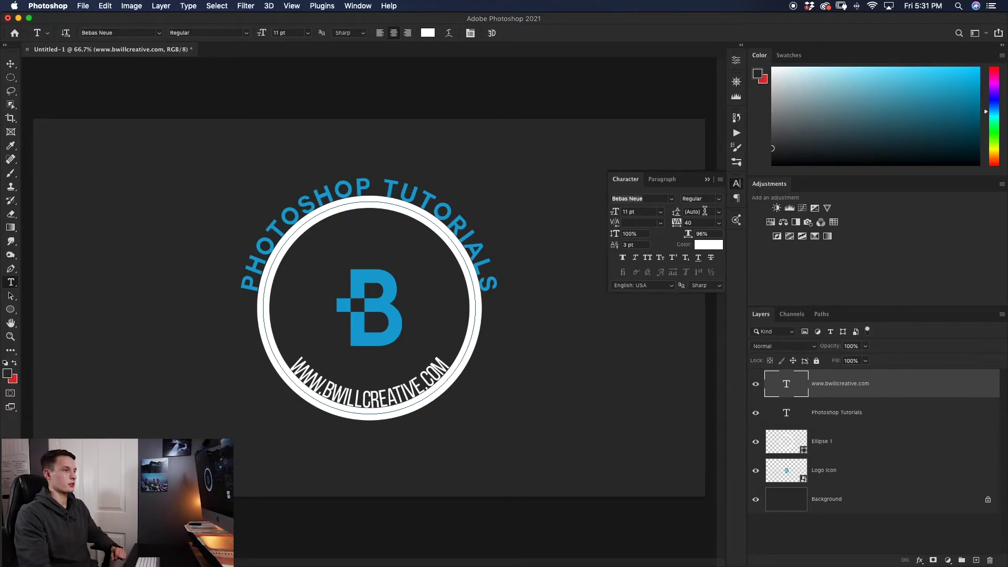
left_click_drag(676, 226, 677, 226)
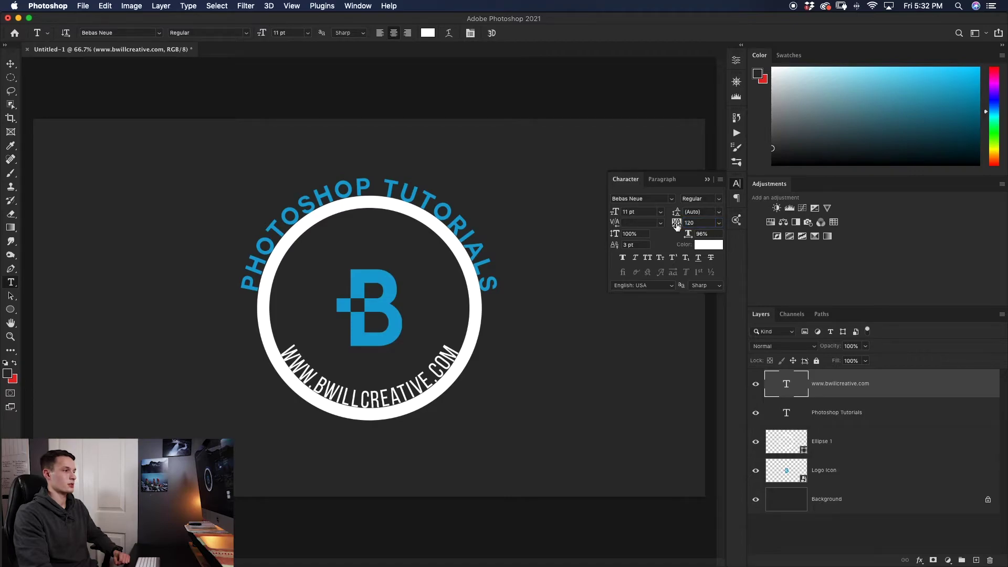
left_click_drag(617, 211, 616, 212)
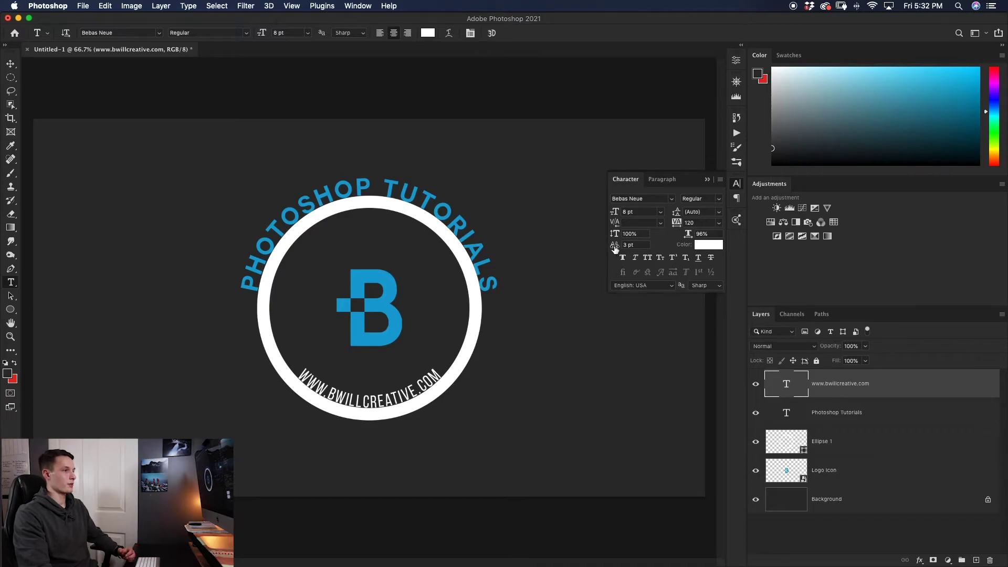
left_click_drag(614, 245, 618, 245)
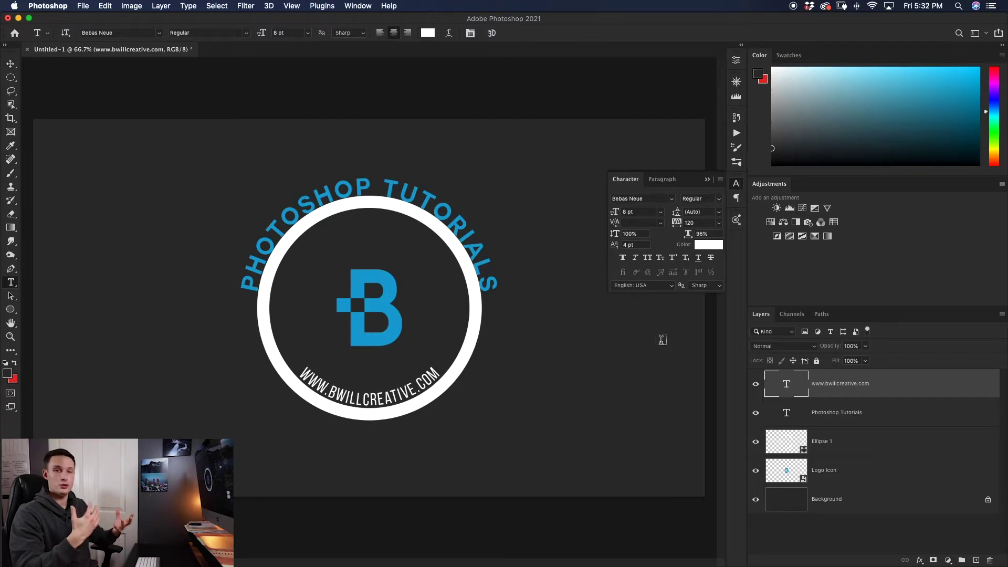
left_click(707, 179)
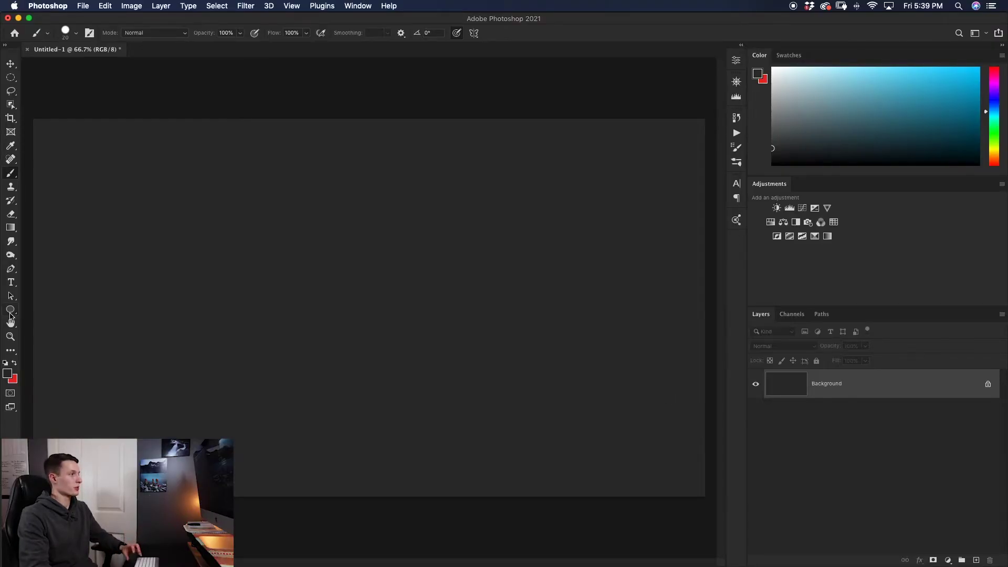
Step: Draw a circle about 3.59 cm in diameter near the canvas centre with the Ellipse tool in Path mode
left_click(11, 314)
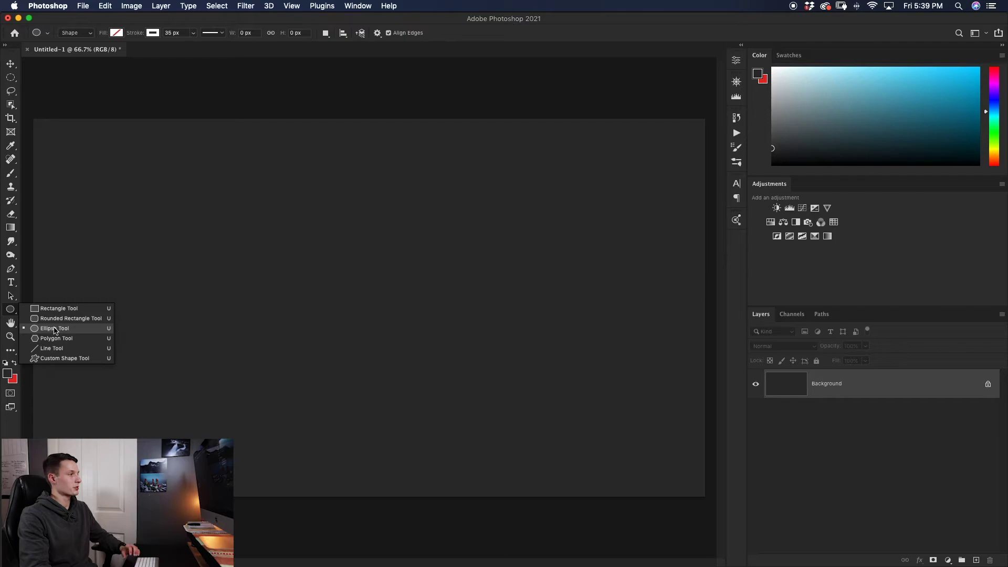
left_click(55, 329)
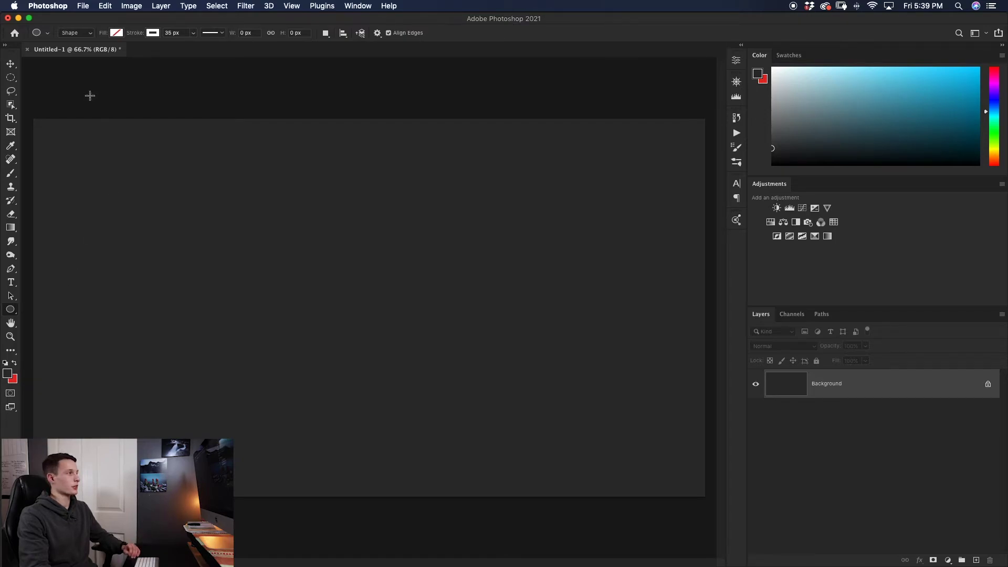
left_click(76, 35)
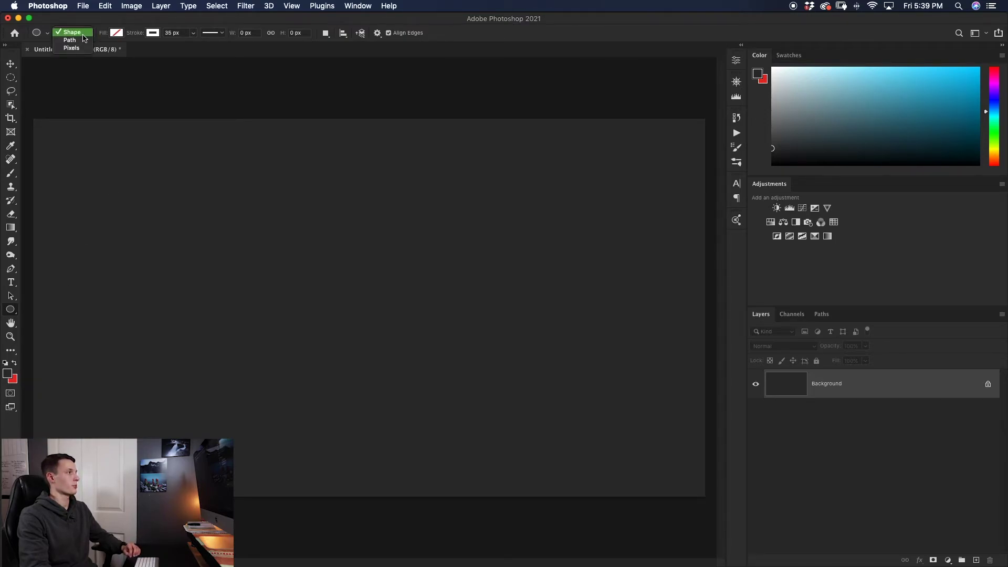
left_click(79, 41)
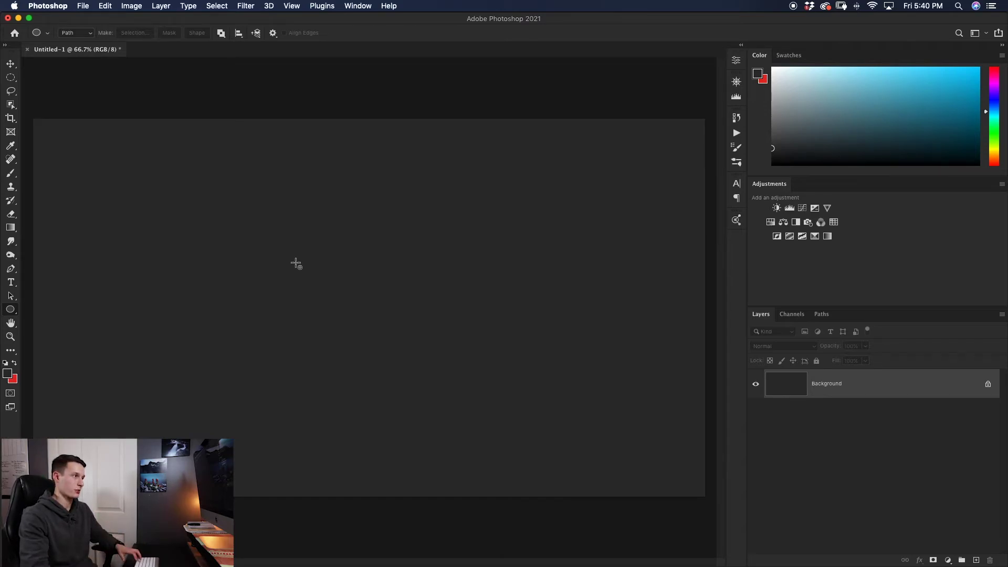
left_click_drag(280, 244, 472, 437)
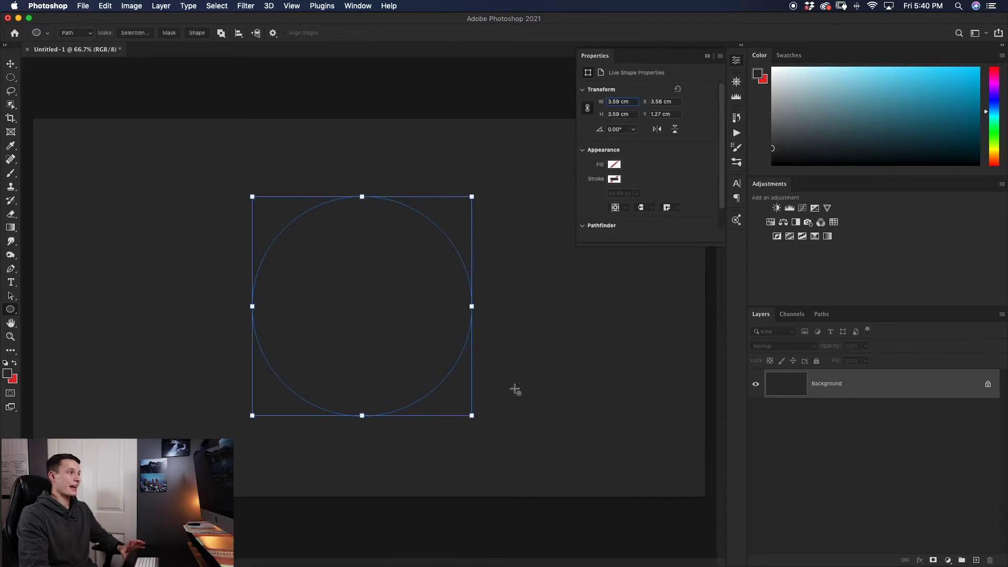
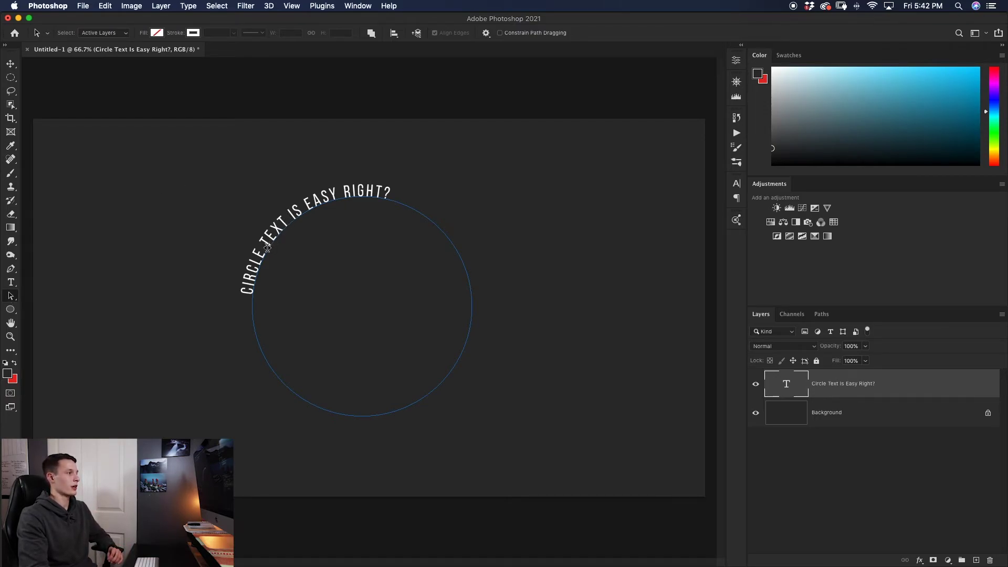
Step: Slide the text "Circle Text Is Easy Right?" to the top centre of the circular path and set its font size to 15 pt
mouse_move(273, 237)
left_mouse_down()
mouse_move(310, 212)
mouse_move(353, 204)
mouse_move(348, 179)
mouse_move(358, 179)
mouse_move(334, 185)
mouse_move(235, 301)
mouse_move(265, 195)
mouse_move(356, 169)
left_mouse_up()
key("t")
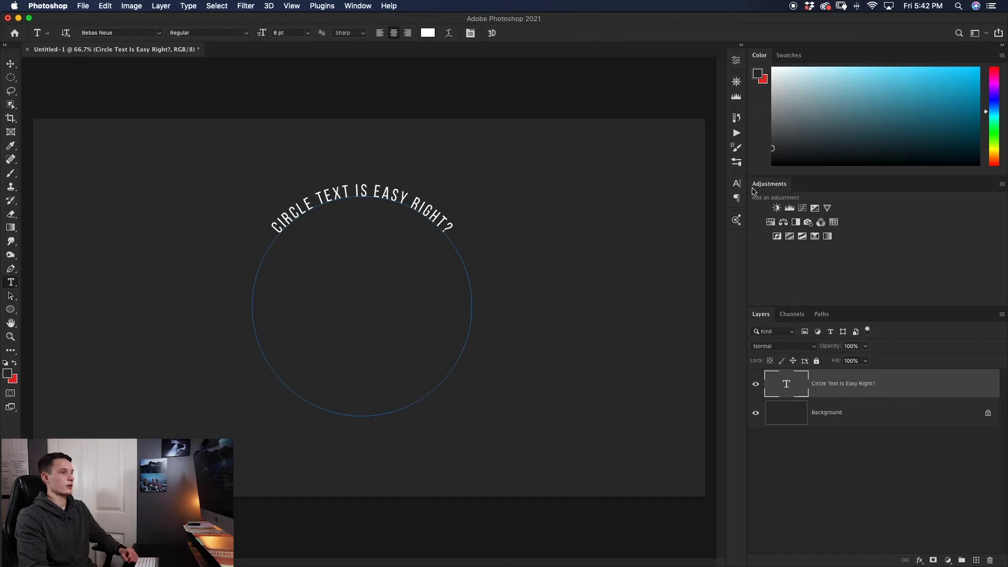
left_click(736, 183)
left_click_drag(615, 213, 623, 215)
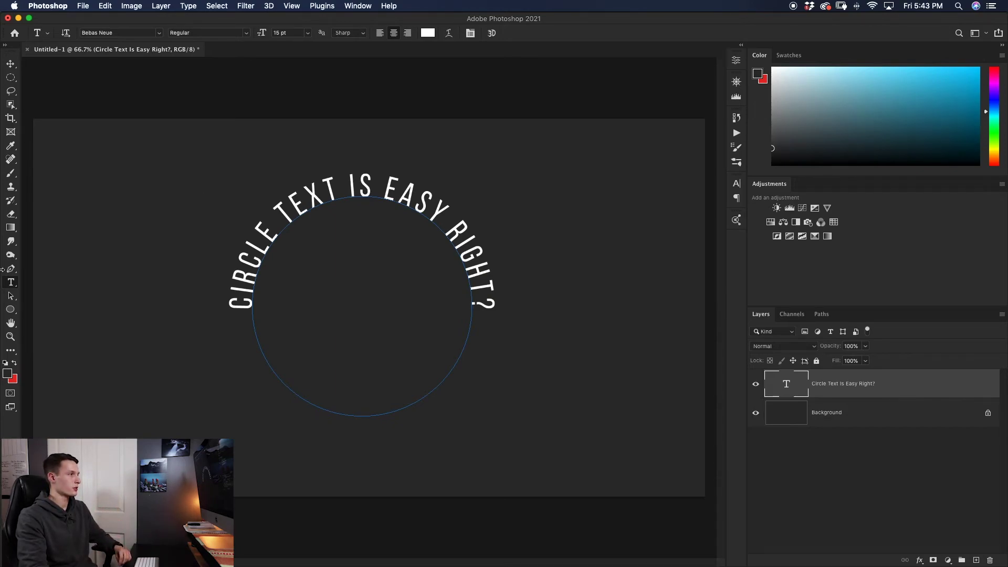
Step: Use Path Selection to flip the "Circle Text Is Easy Right?" text inside the circle and centre it along the lower half
left_click(11, 296)
left_click_drag(319, 193, 326, 216)
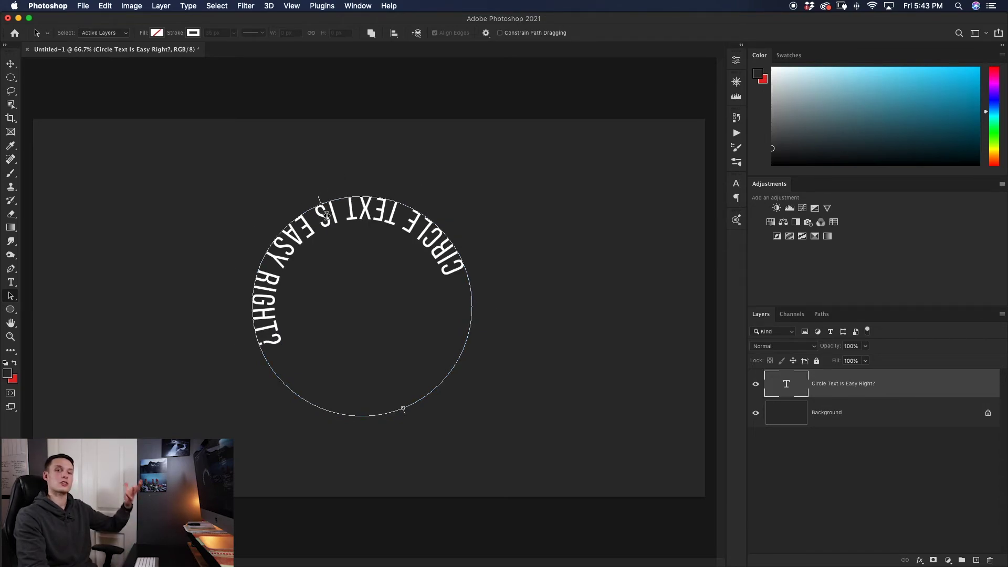
left_click_drag(326, 216, 358, 399)
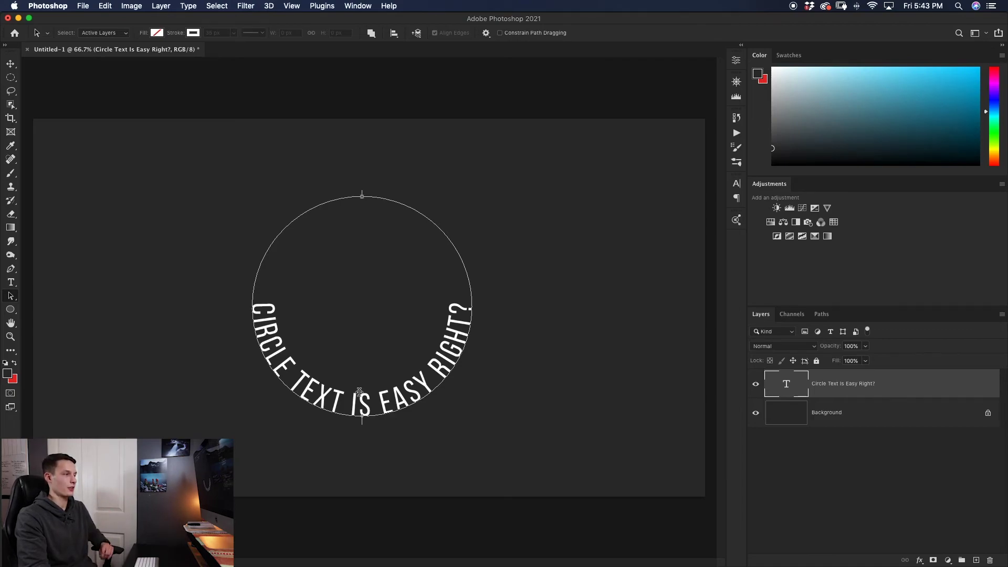
Step: Remove the circle text layer and draw a wavy open path with four anchor points across the canvas using the Pen tool in Path mode
left_click(912, 474)
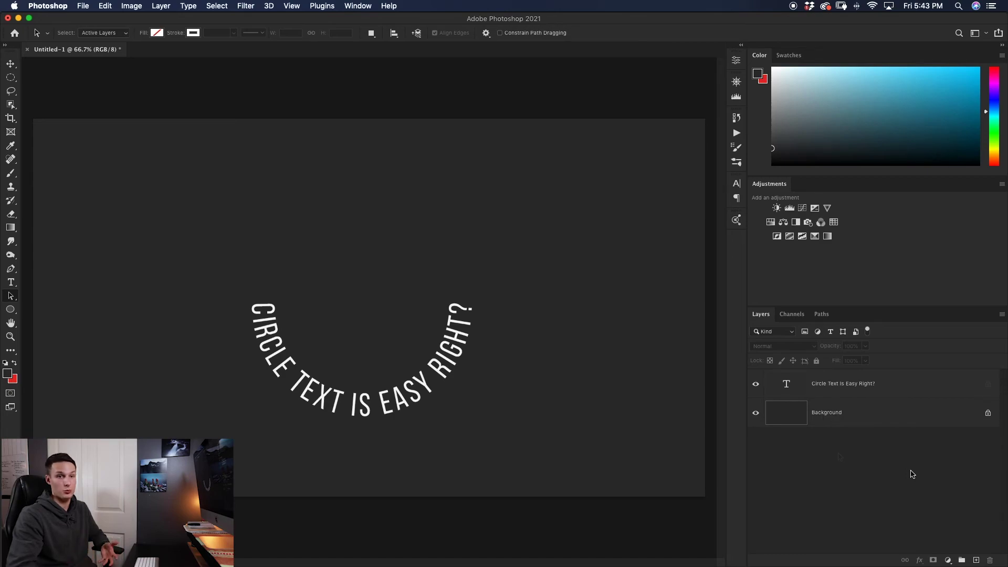
key("super+z")
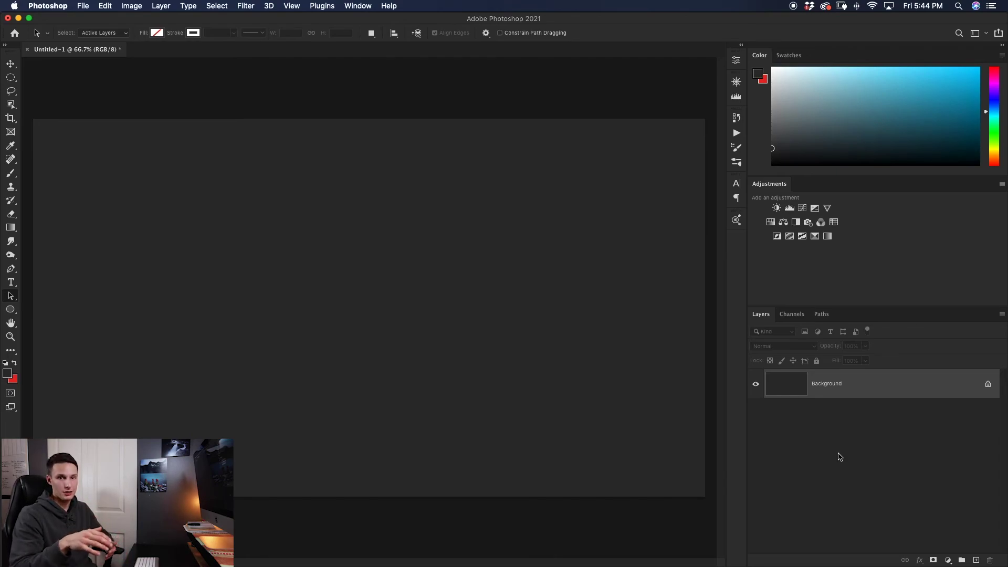
key("p")
left_click(58, 301)
left_click_drag(251, 290, 341, 388)
left_click_drag(458, 250, 488, 207)
left_click_drag(604, 299, 654, 358)
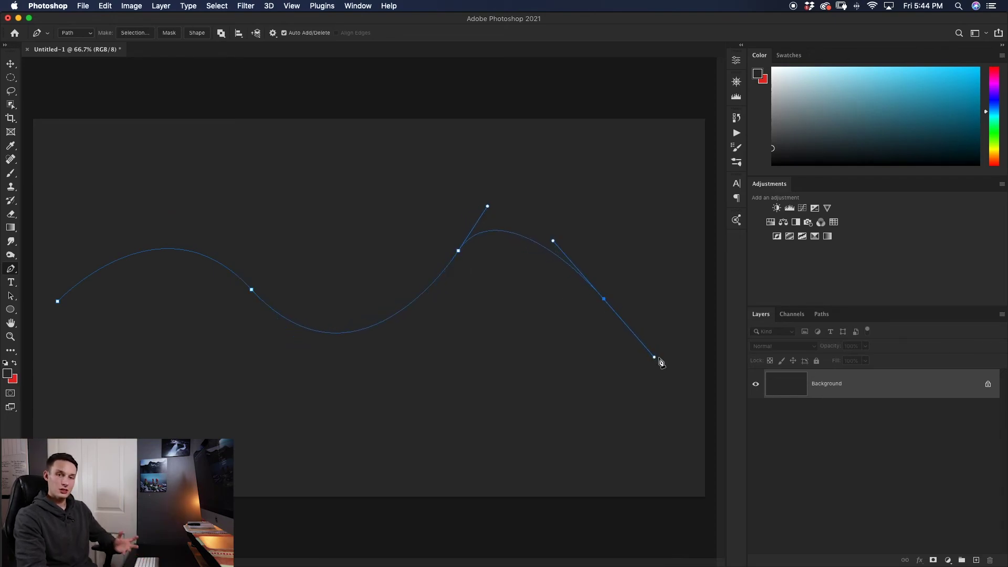
Step: Add the text "Type whatever you want here" along the wavy path with the Type tool and deselect its layer
key("t")
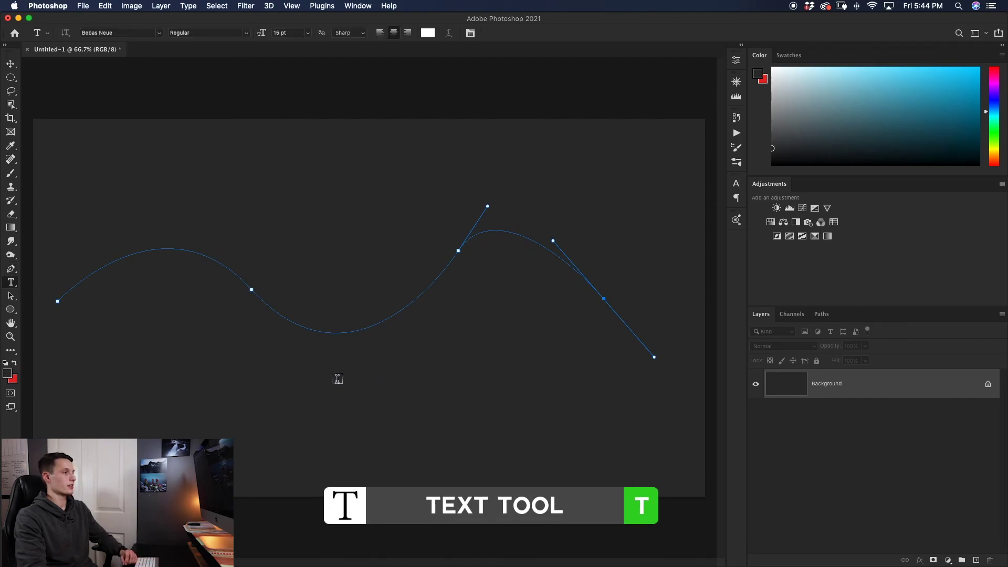
left_click(284, 318)
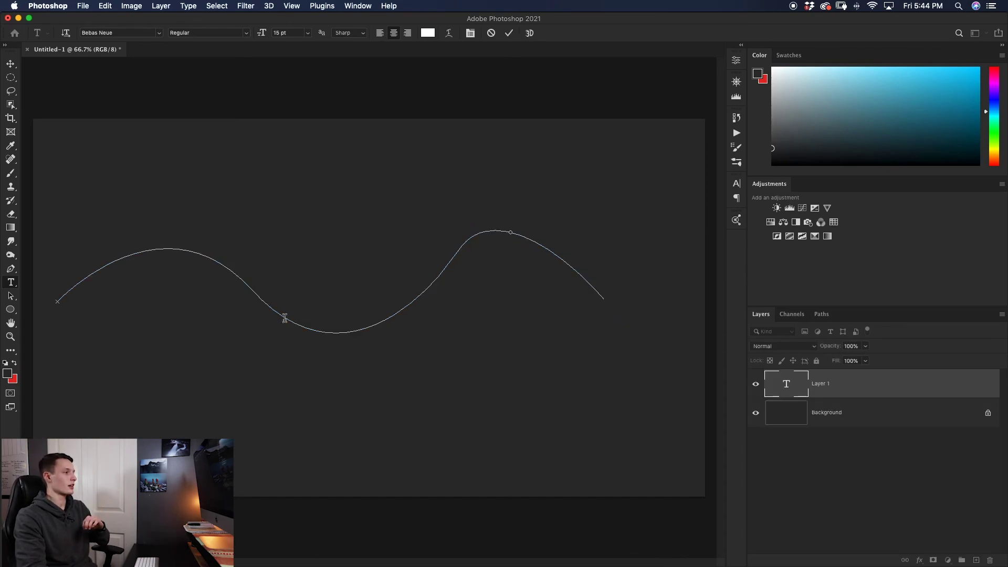
type("TYPE WHATEVER YOU WANT HERE")
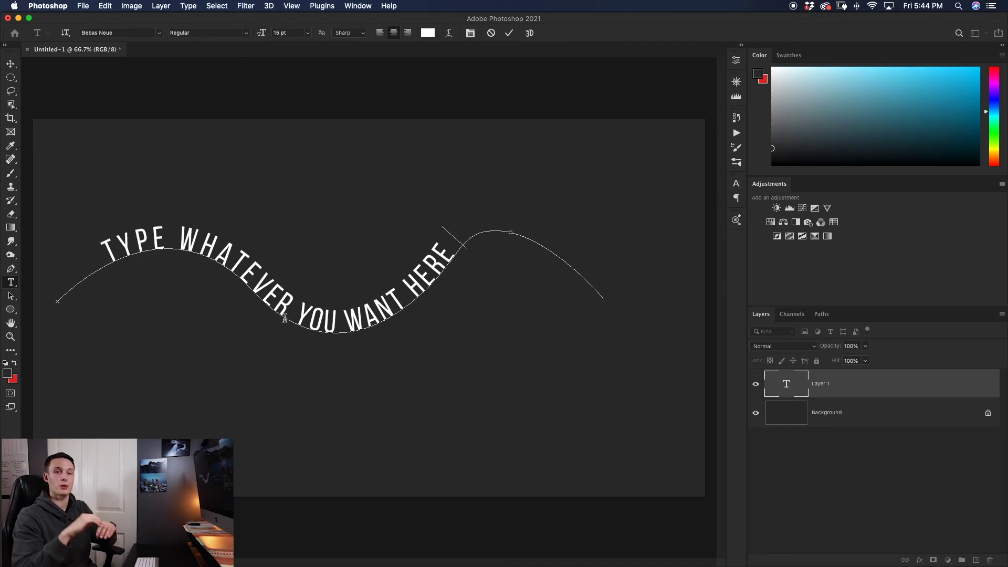
left_click(907, 472)
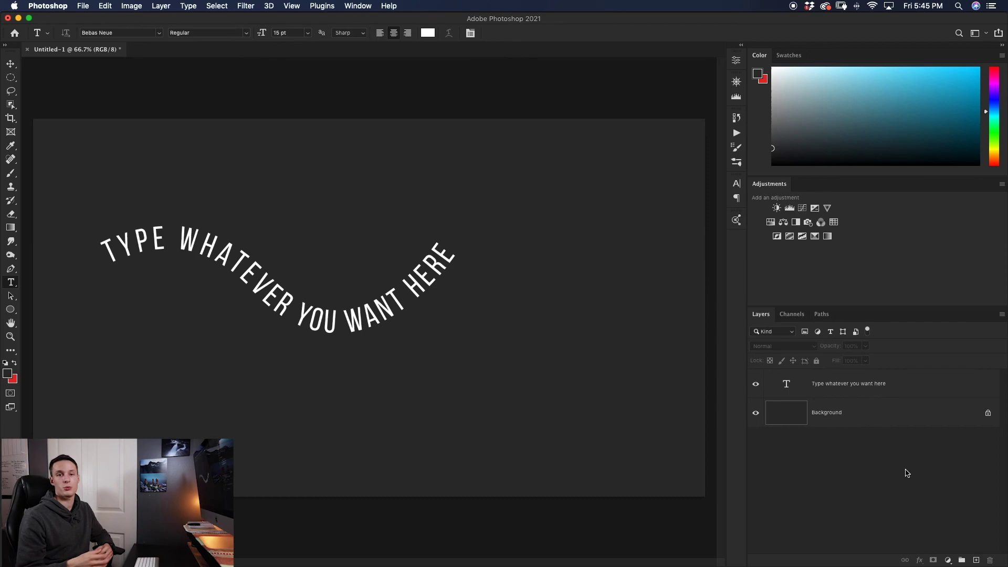